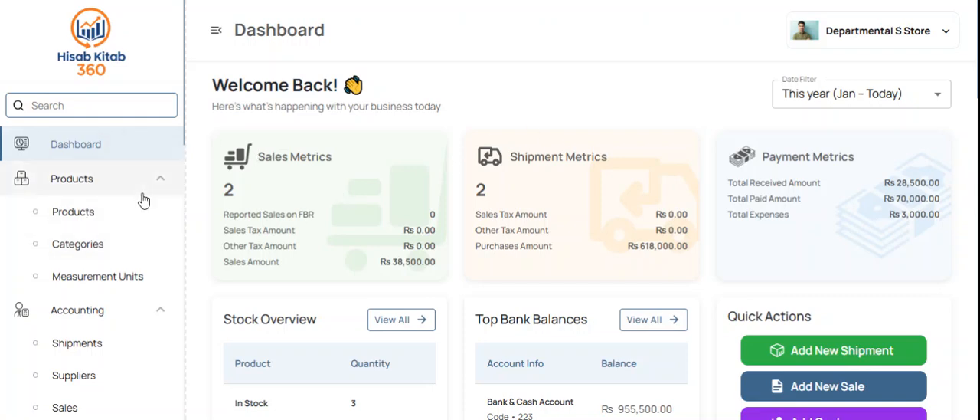
Step: Examine the navigation modules from Products and Accounting down to the ledger reports and Profit & Loss Report
{"action": "scroll", "coordinate": [130, 247], "scroll_direction": "down", "scroll_amount": 3}
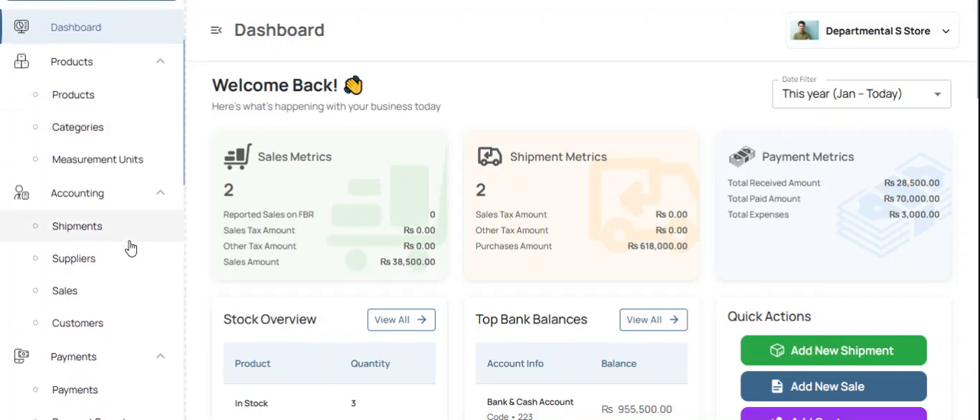
{"action": "scroll", "coordinate": [128, 291], "scroll_direction": "down", "scroll_amount": 3}
{"action": "scroll", "coordinate": [128, 294], "scroll_direction": "down", "scroll_amount": 1}
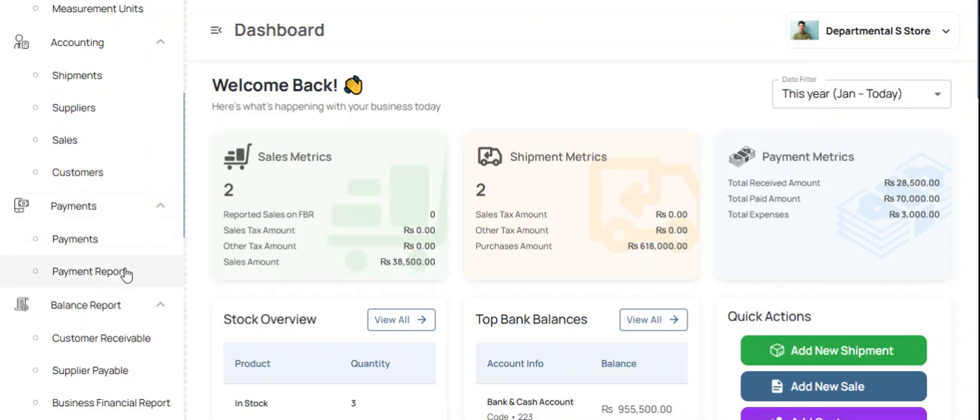
{"action": "scroll", "coordinate": [126, 273], "scroll_direction": "down", "scroll_amount": 3}
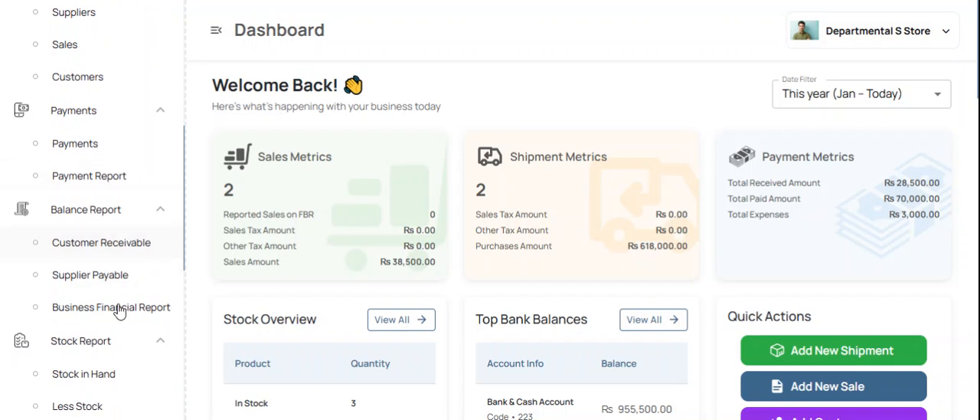
{"action": "scroll", "coordinate": [119, 311], "scroll_direction": "down", "scroll_amount": 3}
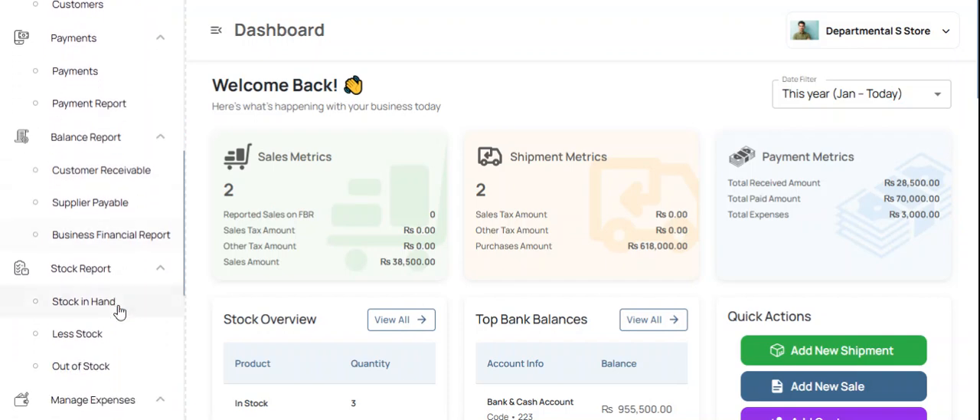
{"action": "scroll", "coordinate": [119, 311], "scroll_direction": "down", "scroll_amount": 4}
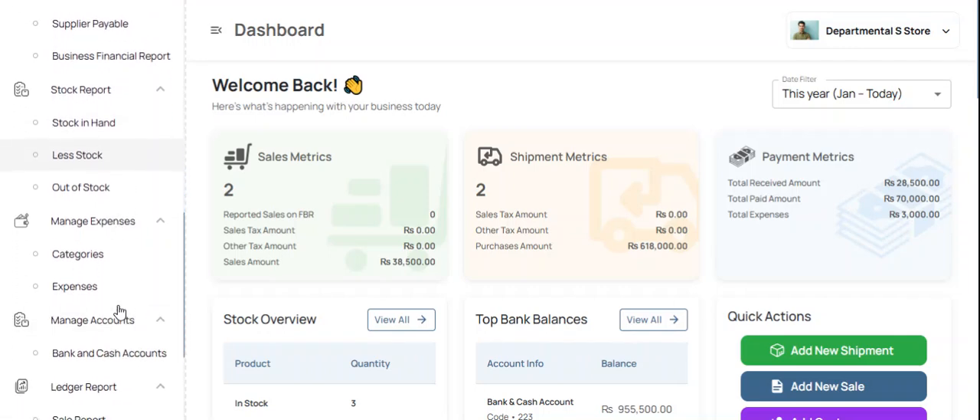
{"action": "scroll", "coordinate": [138, 354], "scroll_direction": "down", "scroll_amount": 1}
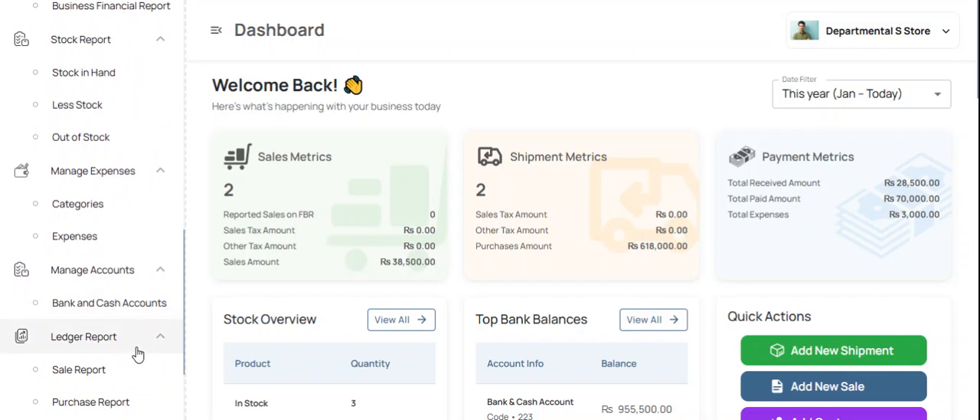
{"action": "scroll", "coordinate": [138, 354], "scroll_direction": "down", "scroll_amount": 1}
{"action": "scroll", "coordinate": [138, 354], "scroll_direction": "down", "scroll_amount": 1}
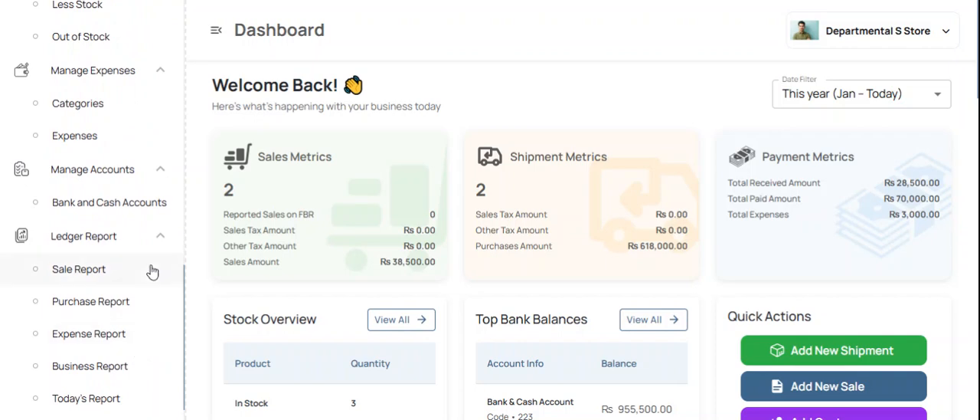
{"action": "scroll", "coordinate": [136, 375], "scroll_direction": "down", "scroll_amount": 1}
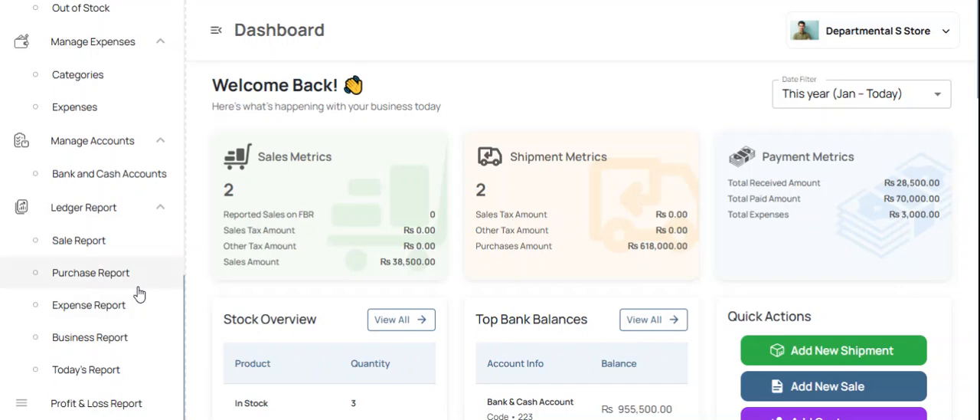
{"action": "scroll", "coordinate": [138, 294], "scroll_direction": "up", "scroll_amount": 10}
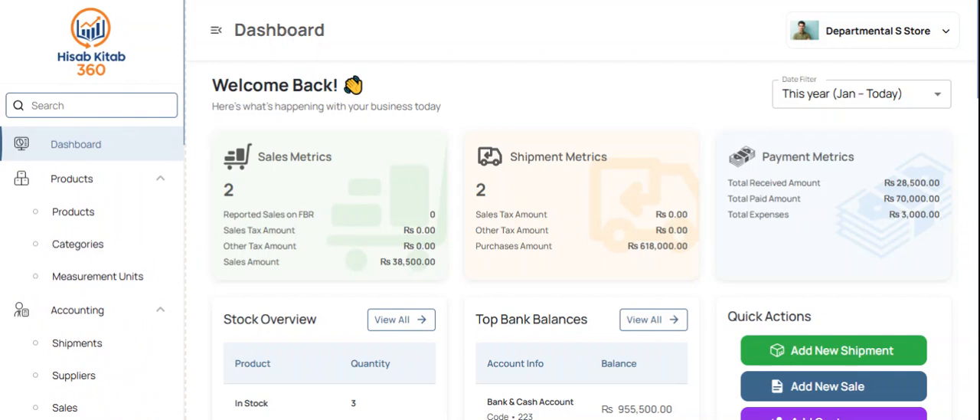
Step: Examine the dashboard's date filter options and its overviews of stock, bank balances, expenses, shipments, sales, payables and receivables
{"action": "left_click", "coordinate": [872, 105]}
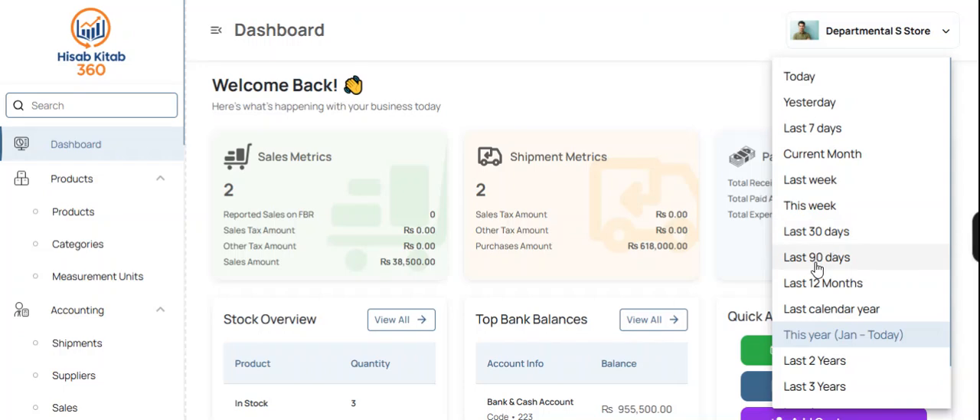
{"action": "left_click", "coordinate": [580, 81]}
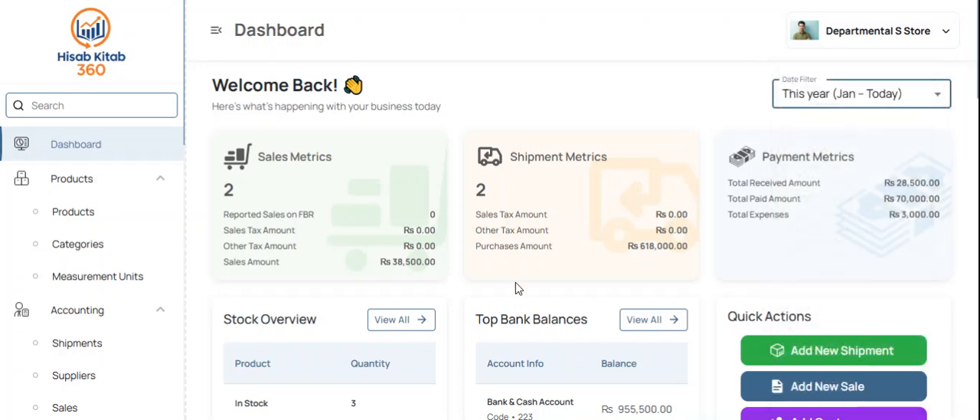
{"action": "scroll", "coordinate": [515, 288], "scroll_direction": "down", "scroll_amount": 2}
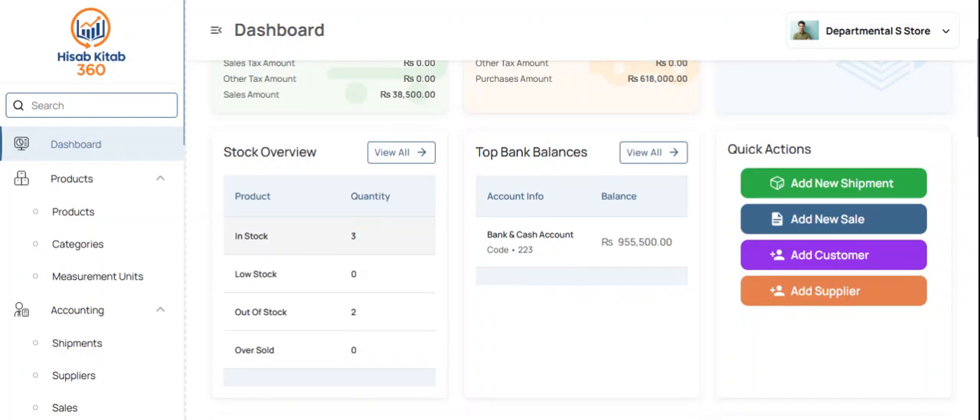
{"action": "scroll", "coordinate": [718, 324], "scroll_direction": "down", "scroll_amount": 1}
{"action": "scroll", "coordinate": [718, 325], "scroll_direction": "down", "scroll_amount": 3}
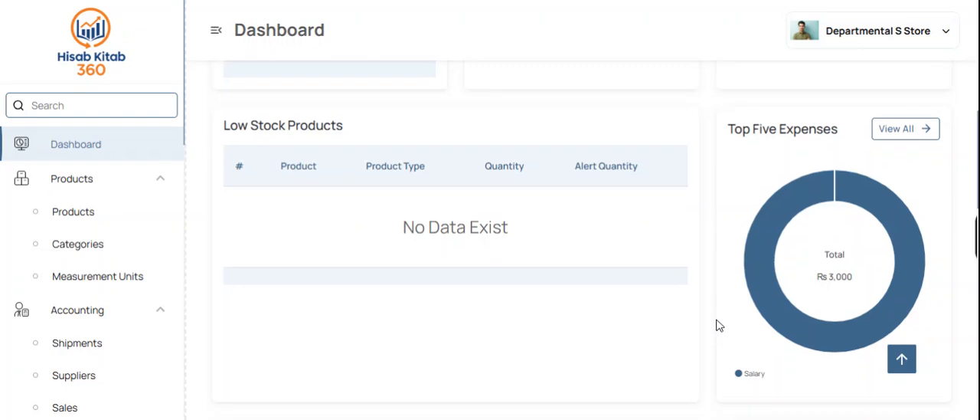
{"action": "scroll", "coordinate": [678, 357], "scroll_direction": "down", "scroll_amount": 3}
{"action": "scroll", "coordinate": [679, 357], "scroll_direction": "down", "scroll_amount": 1}
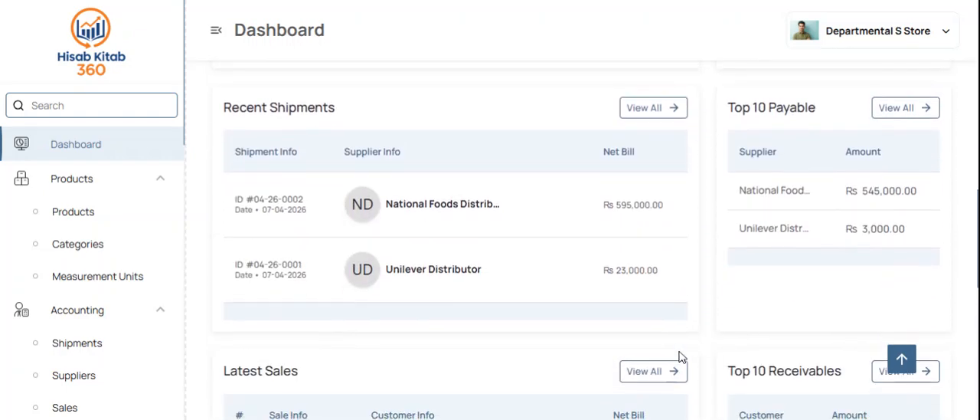
{"action": "scroll", "coordinate": [678, 357], "scroll_direction": "down", "scroll_amount": 2}
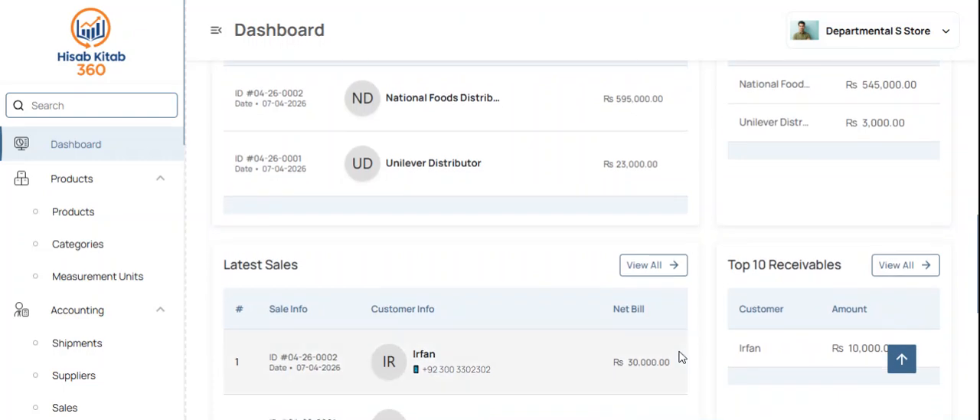
{"action": "scroll", "coordinate": [680, 357], "scroll_direction": "down", "scroll_amount": 5}
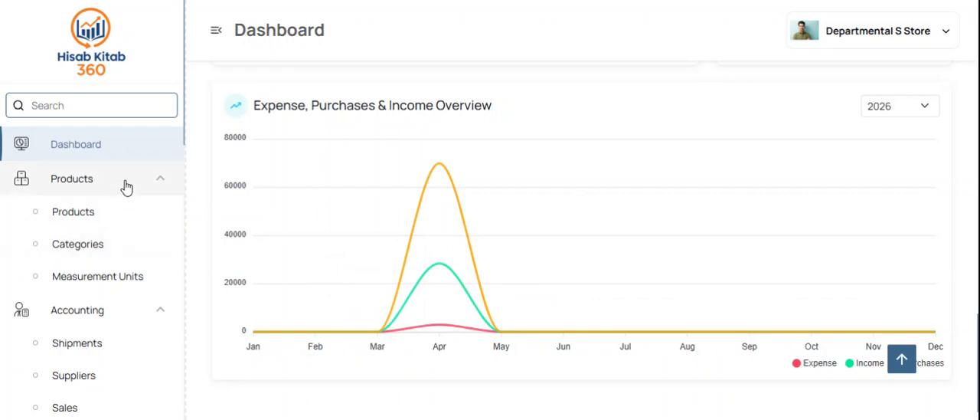
Step: View the shipments page and examine the existing entries in the suppliers list
{"action": "left_click", "coordinate": [100, 349]}
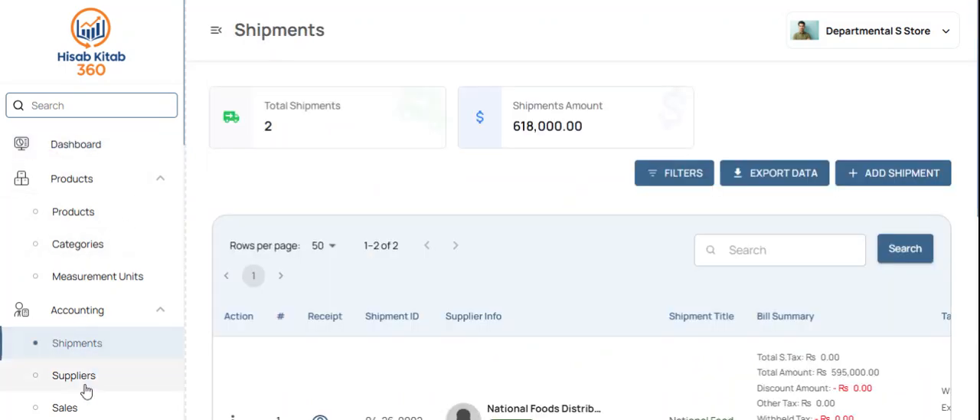
{"action": "left_click", "coordinate": [84, 387]}
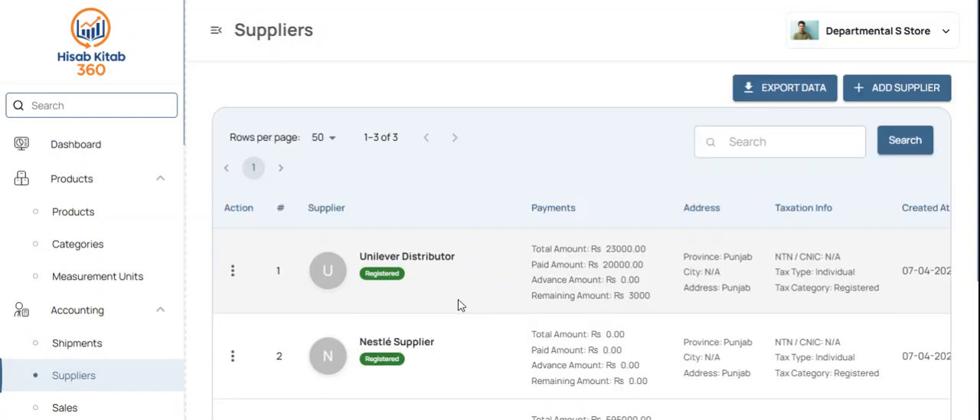
{"action": "scroll", "coordinate": [459, 305], "scroll_direction": "down", "scroll_amount": 2}
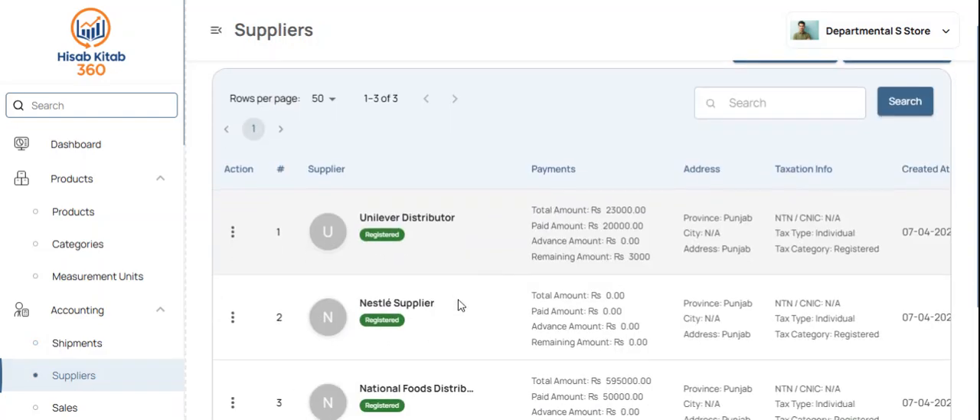
{"action": "scroll", "coordinate": [459, 305], "scroll_direction": "down", "scroll_amount": 3}
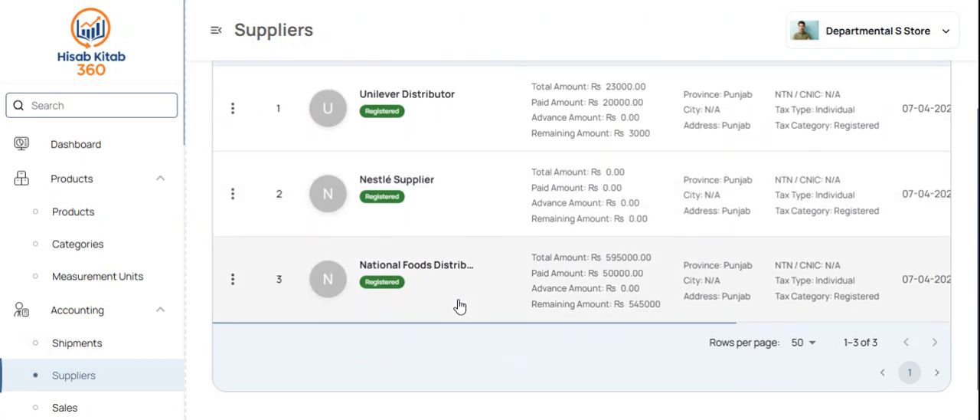
{"action": "scroll", "coordinate": [459, 305], "scroll_direction": "up", "scroll_amount": 5}
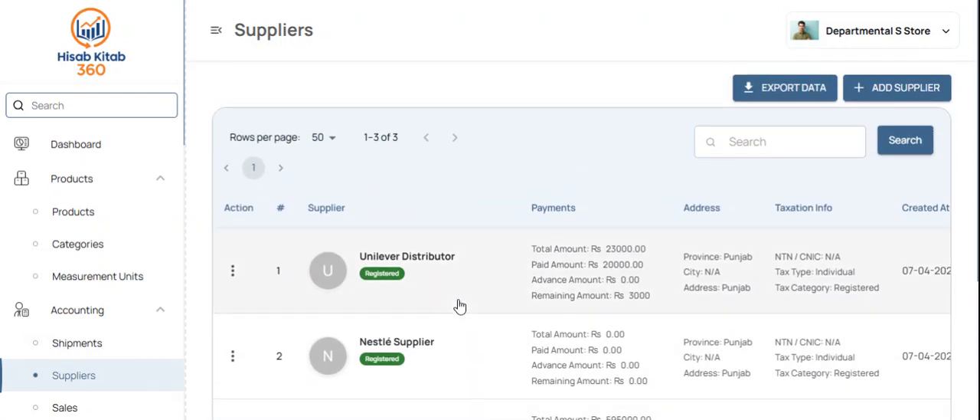
Step: Add a new supplier named "Uni", keeping the default Registered tax category and Punjab province
{"action": "left_click", "coordinate": [890, 102]}
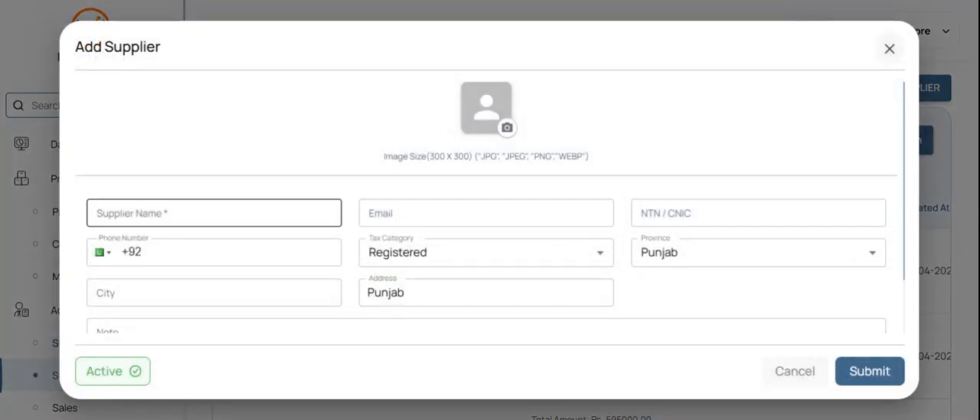
{"action": "left_click", "coordinate": [230, 213]}
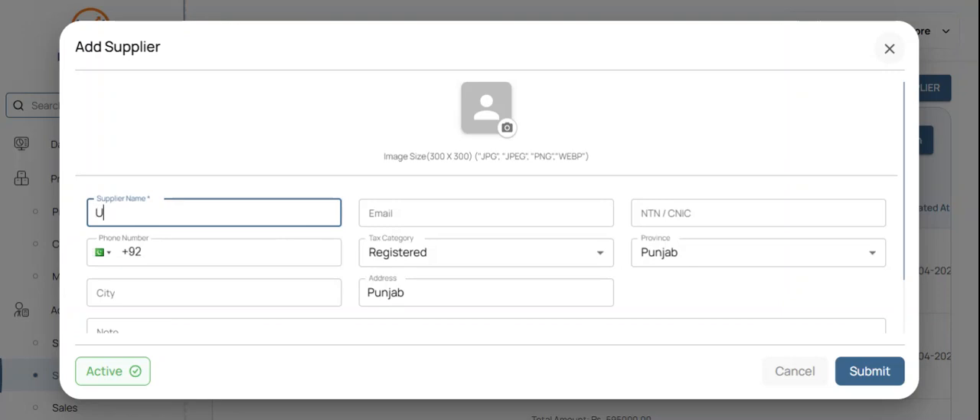
{"action": "type", "text": "Uni"}
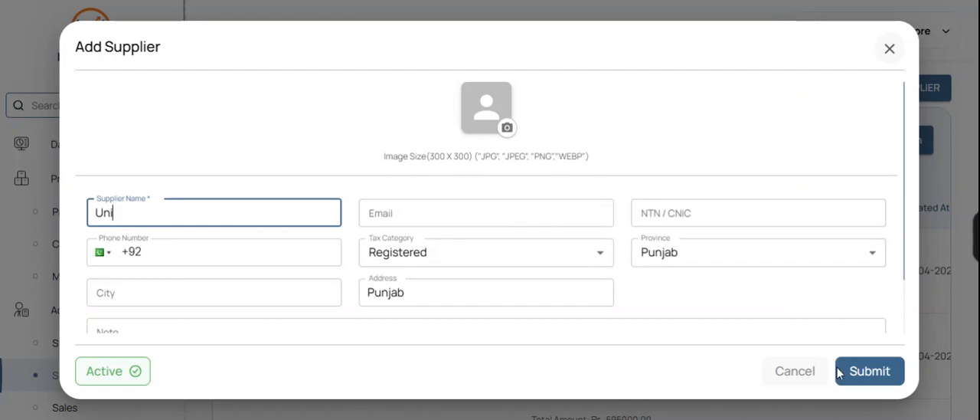
{"action": "left_click", "coordinate": [865, 377]}
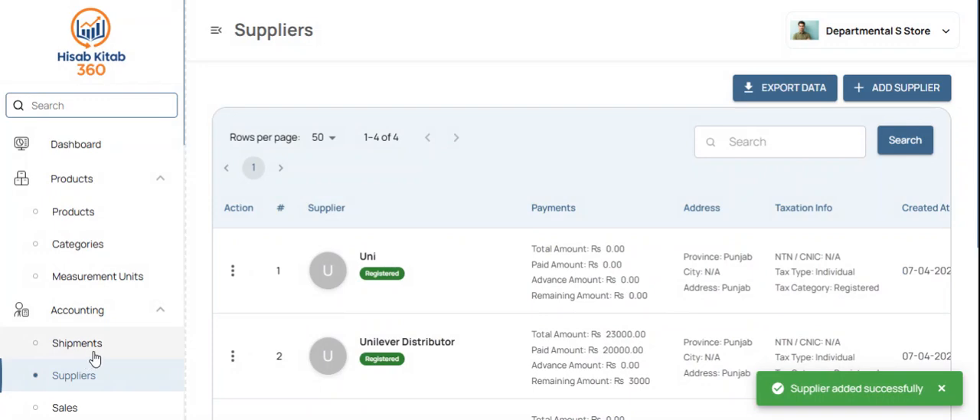
Step: View the shipments and products lists and examine the existing product categories
{"action": "left_click", "coordinate": [67, 346]}
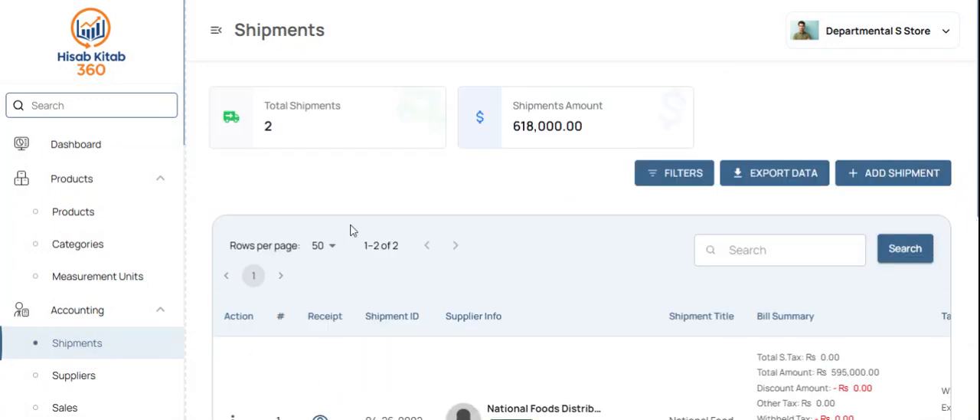
{"action": "left_click", "coordinate": [92, 214]}
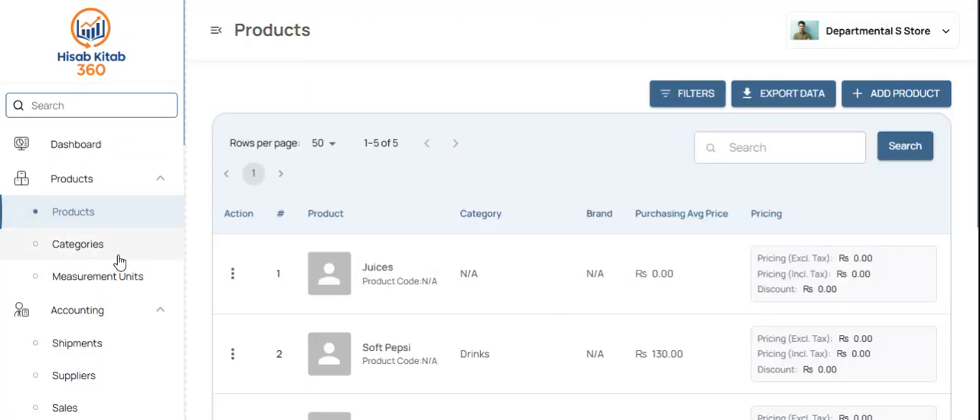
{"action": "left_click", "coordinate": [105, 264]}
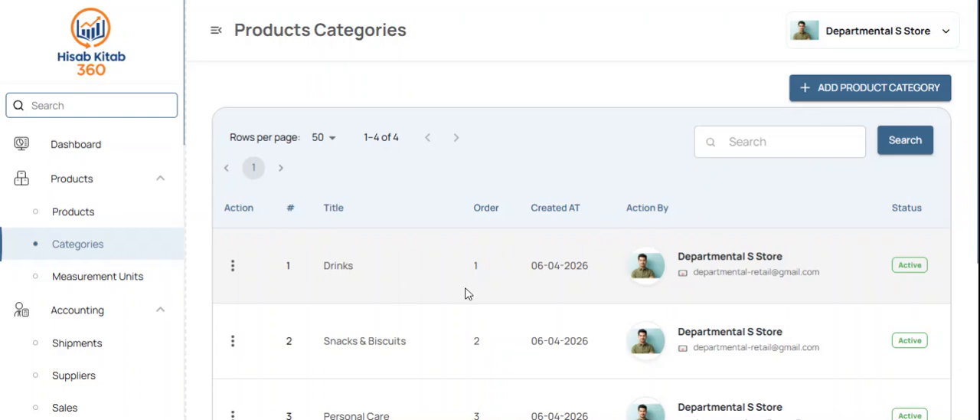
{"action": "scroll", "coordinate": [494, 296], "scroll_direction": "down", "scroll_amount": 3}
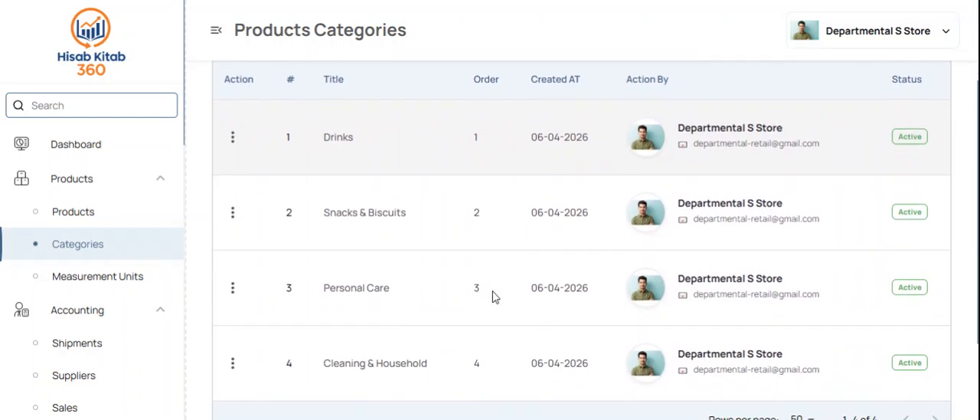
{"action": "scroll", "coordinate": [494, 296], "scroll_direction": "down", "scroll_amount": 1}
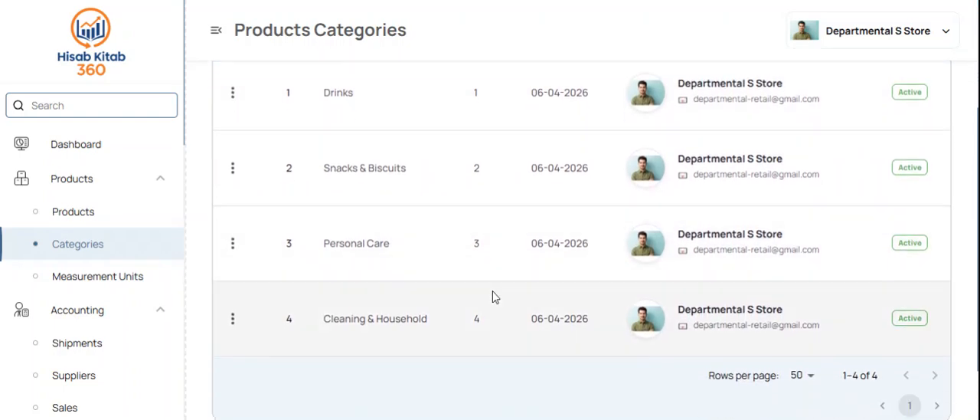
{"action": "scroll", "coordinate": [494, 296], "scroll_direction": "up", "scroll_amount": 4}
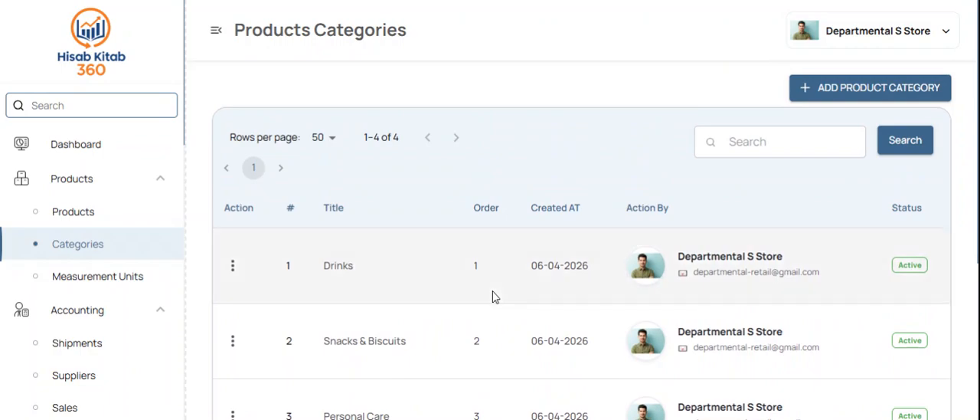
{"action": "left_click", "coordinate": [864, 101]}
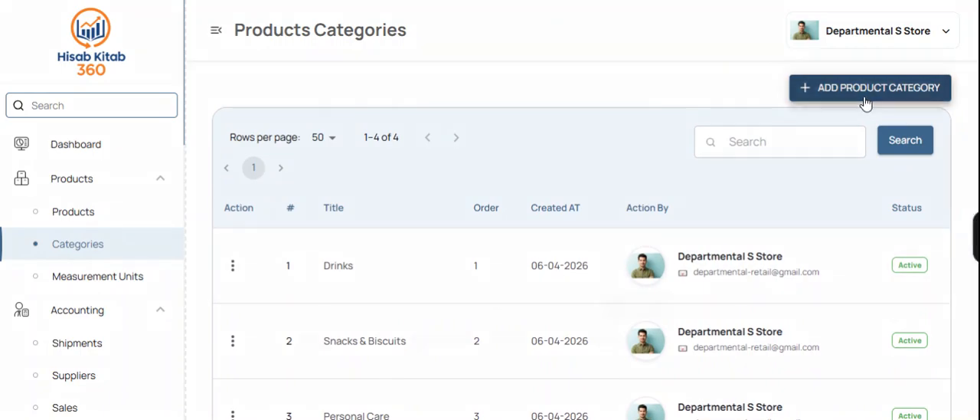
{"action": "left_click", "coordinate": [432, 165]}
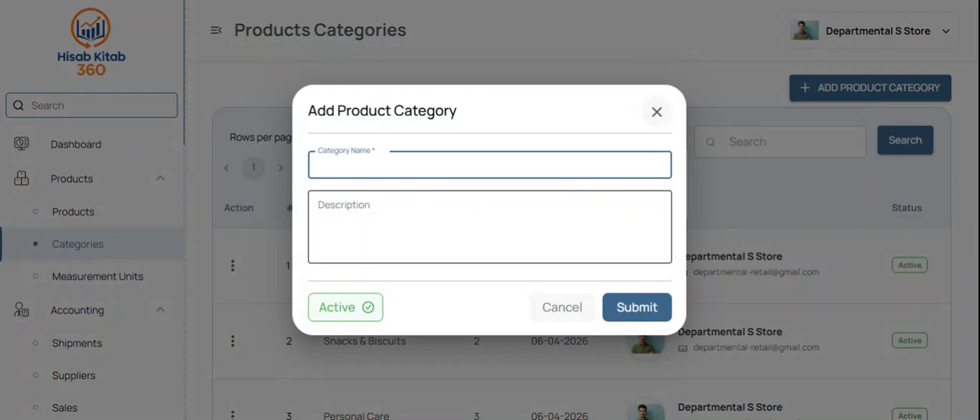
{"action": "left_click", "coordinate": [656, 115]}
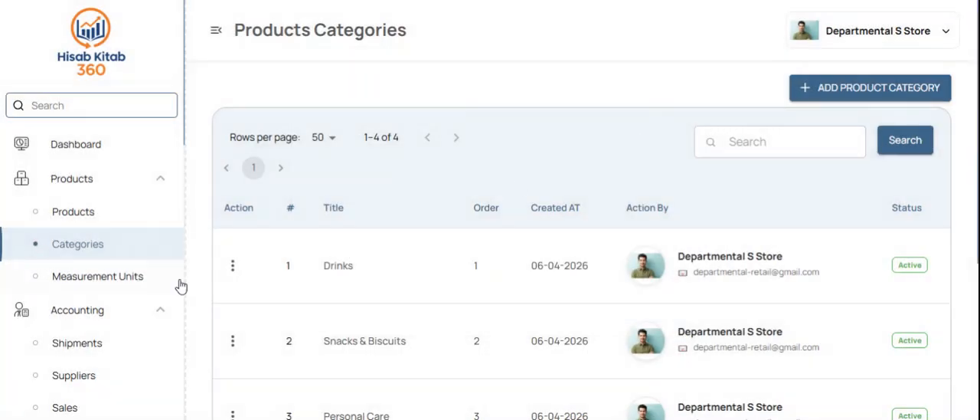
Step: View the list of measurement units
{"action": "left_click", "coordinate": [134, 284]}
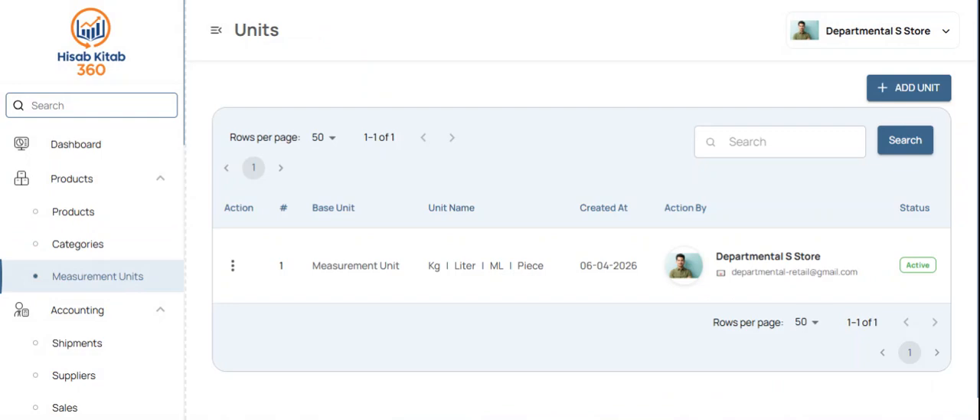
Step: Examine the existing entries in the products list with their categories and prices
{"action": "left_click", "coordinate": [108, 220]}
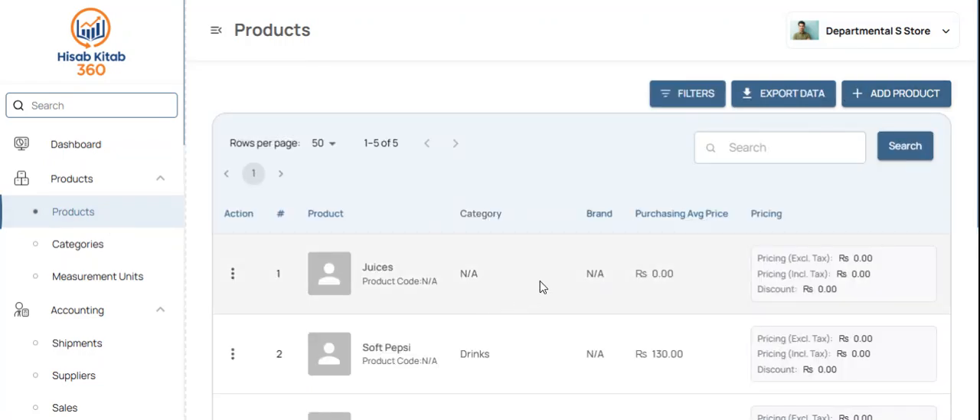
{"action": "scroll", "coordinate": [540, 285], "scroll_direction": "down", "scroll_amount": 2}
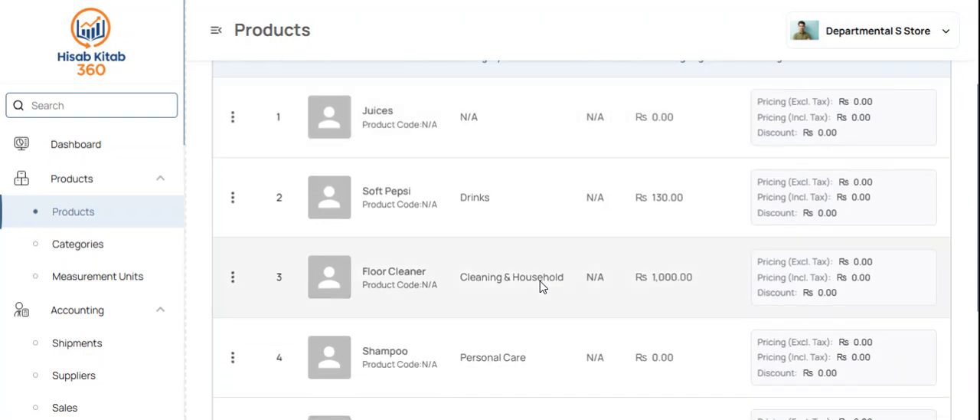
{"action": "scroll", "coordinate": [540, 285], "scroll_direction": "down", "scroll_amount": 2}
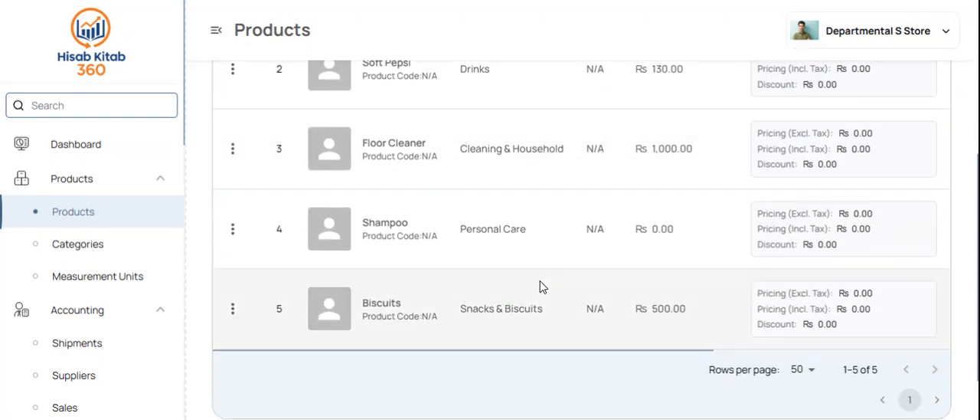
{"action": "scroll", "coordinate": [541, 284], "scroll_direction": "up", "scroll_amount": 5}
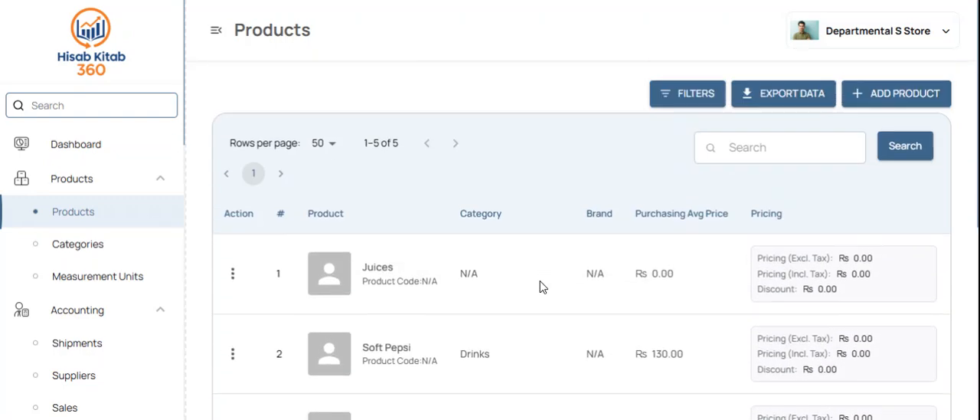
Step: Start a new product named "SAmpoo" and assign it to the Personal Care category
{"action": "left_click", "coordinate": [875, 93]}
{"action": "left_click", "coordinate": [482, 160]}
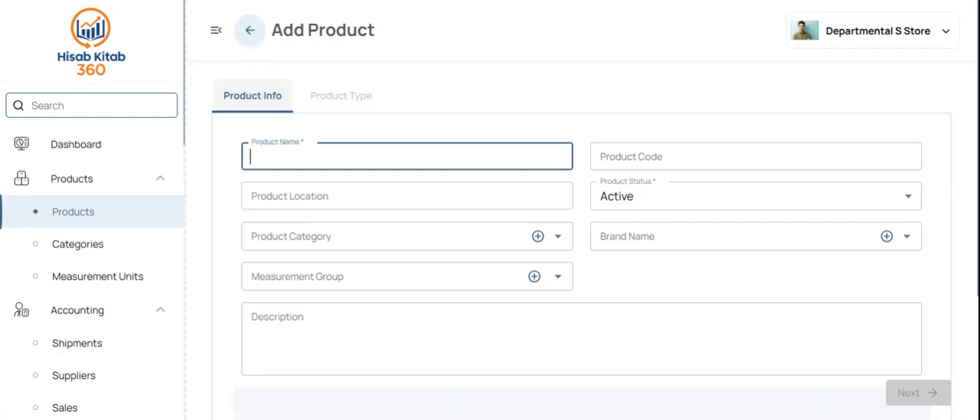
{"action": "type", "text": "D"}
{"action": "key", "text": "BackSpace"}
{"action": "type", "text": "SA"}
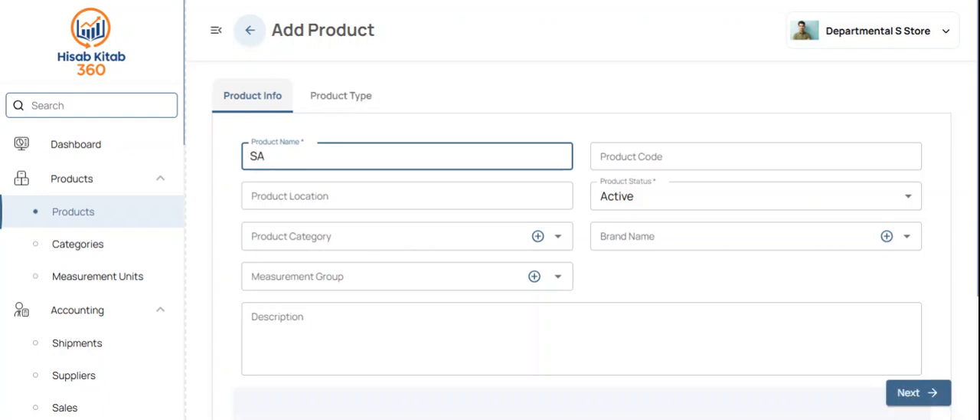
{"action": "type", "text": "mpoo"}
{"action": "left_click", "coordinate": [326, 238]}
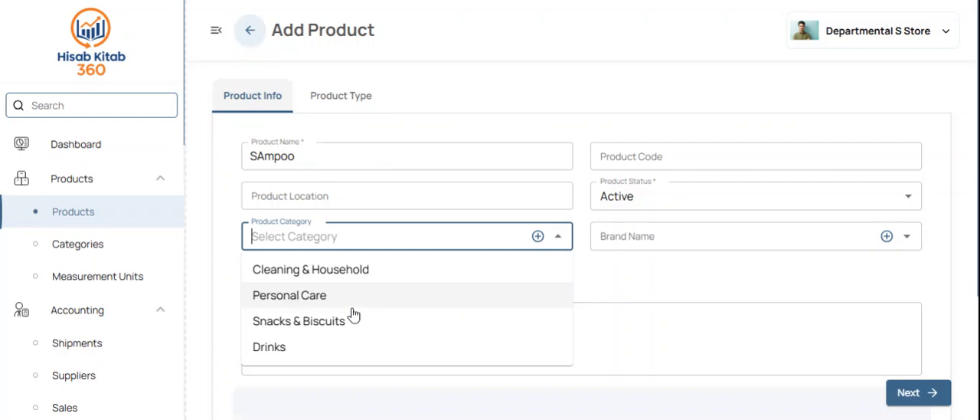
{"action": "left_click", "coordinate": [378, 297]}
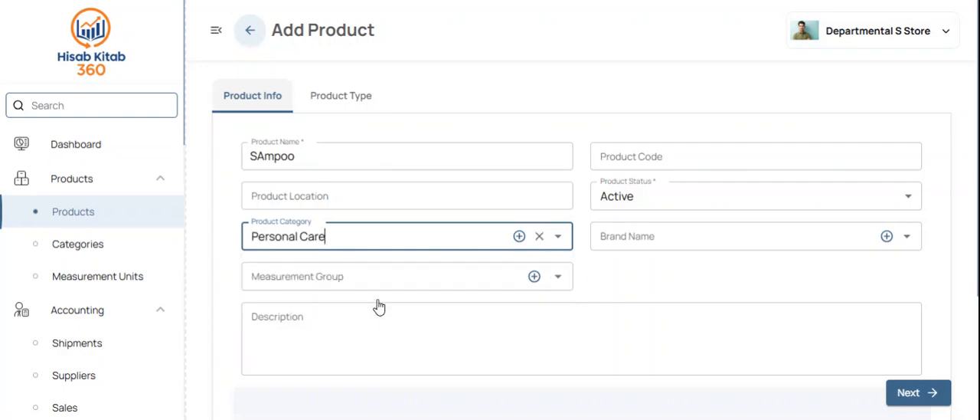
{"action": "left_click", "coordinate": [674, 238]}
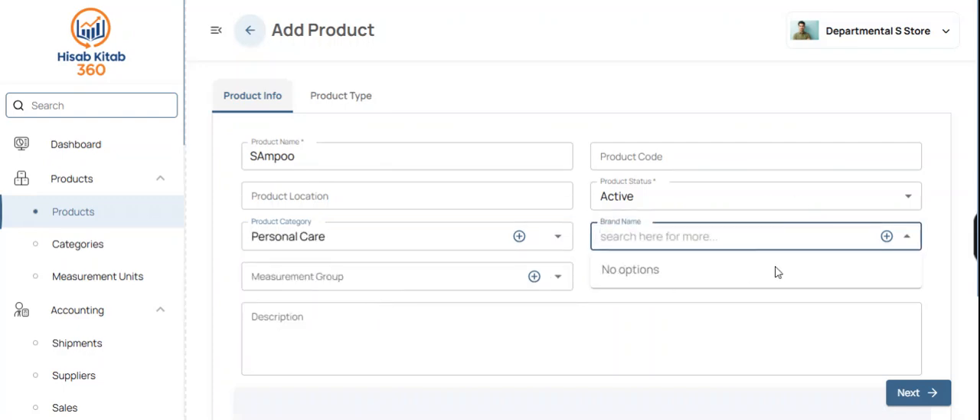
{"action": "left_click", "coordinate": [887, 237]}
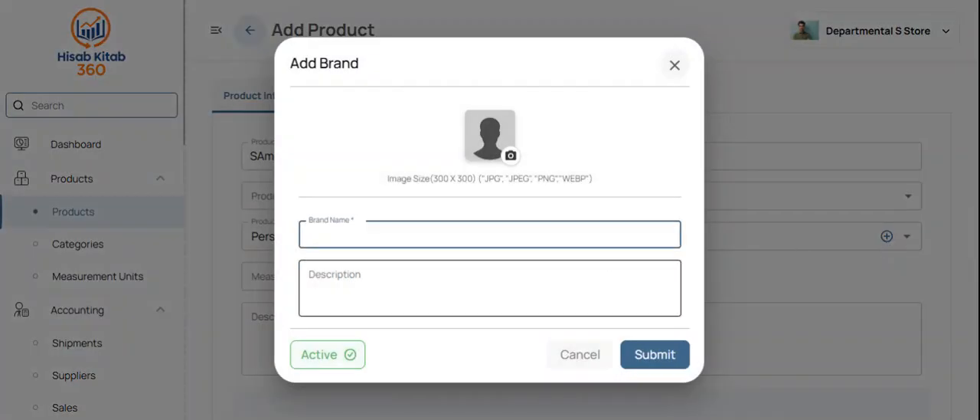
{"action": "left_click", "coordinate": [675, 68]}
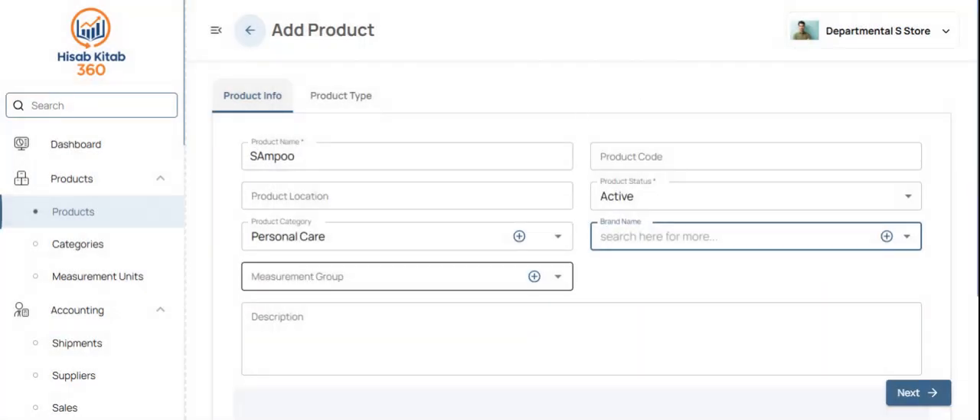
Step: Set the product's measurement group to Measurement Unit and its unit to Piece
{"action": "left_click", "coordinate": [369, 274]}
{"action": "left_click", "coordinate": [333, 311]}
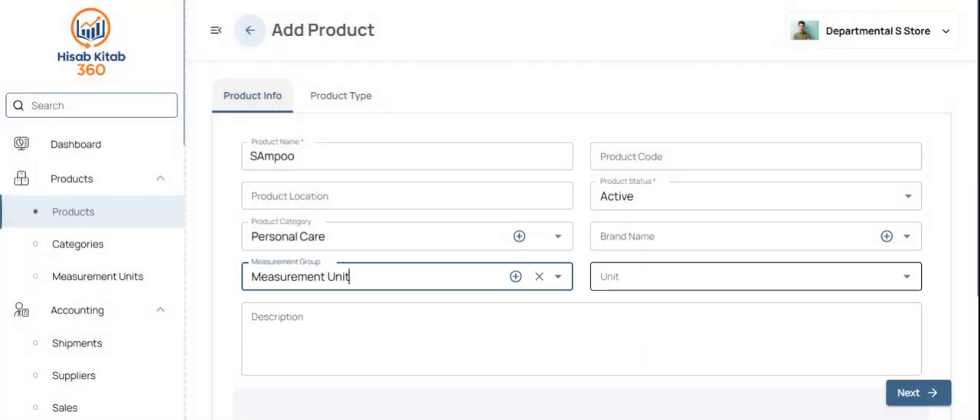
{"action": "left_click", "coordinate": [636, 277]}
{"action": "left_click", "coordinate": [622, 388]}
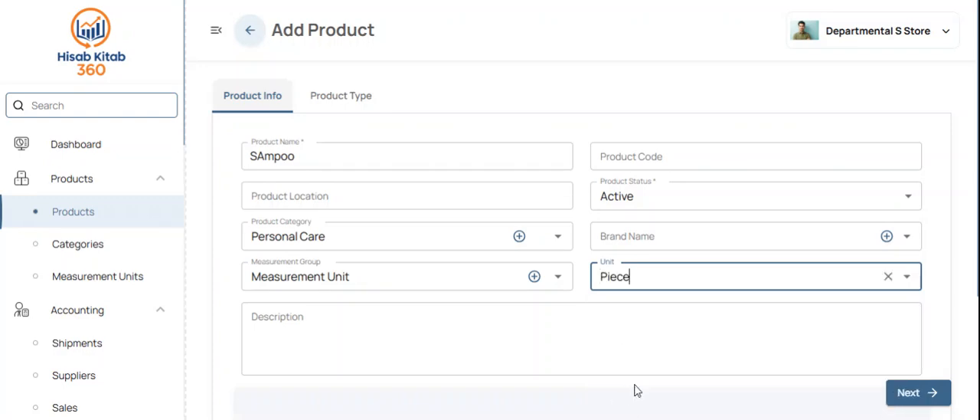
Step: Set the tax-inclusive sale price to Rs 900, enable a stock alert at quantity 10, and submit the product
{"action": "left_click", "coordinate": [670, 145]}
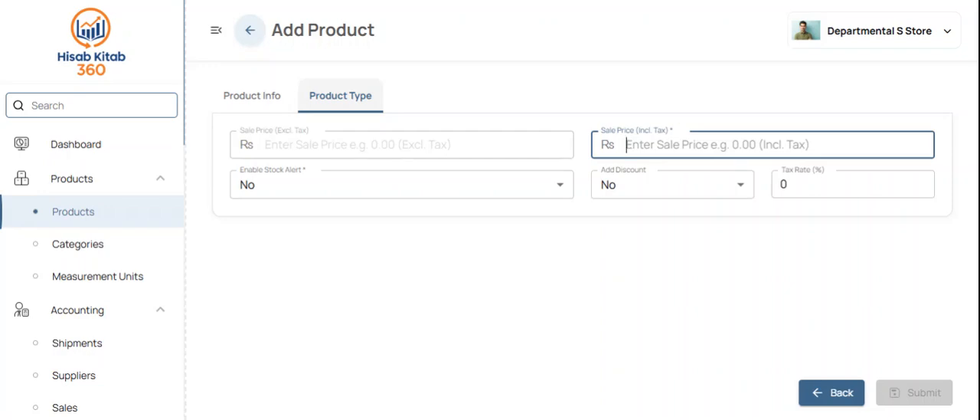
{"action": "type", "text": "900"}
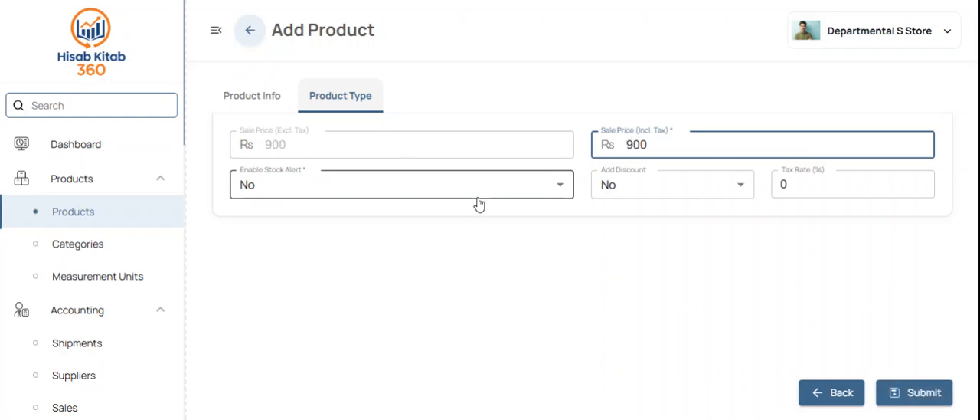
{"action": "left_click", "coordinate": [445, 182]}
{"action": "left_click", "coordinate": [333, 220]}
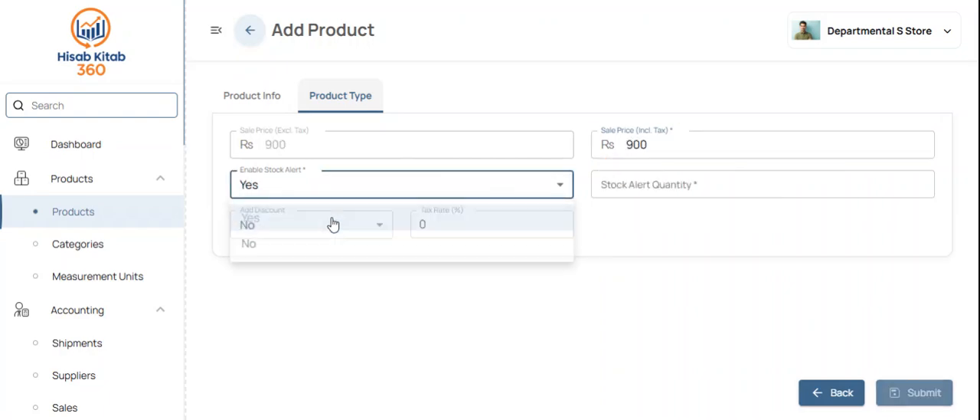
{"action": "left_click", "coordinate": [653, 179]}
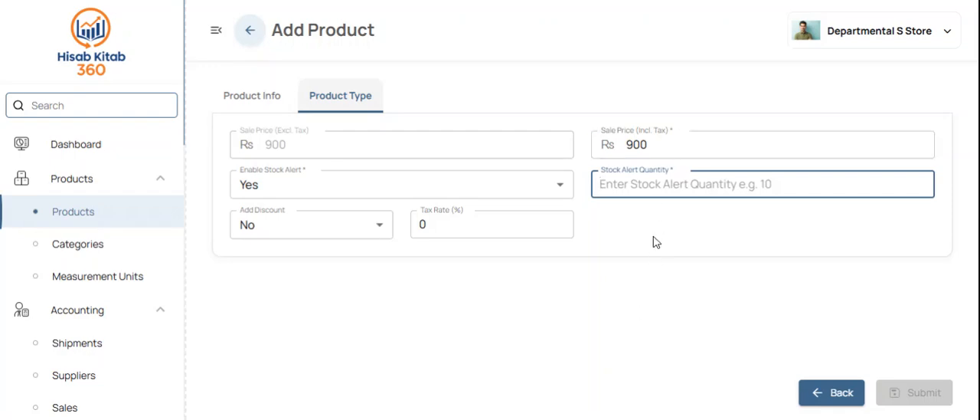
{"action": "type", "text": "10"}
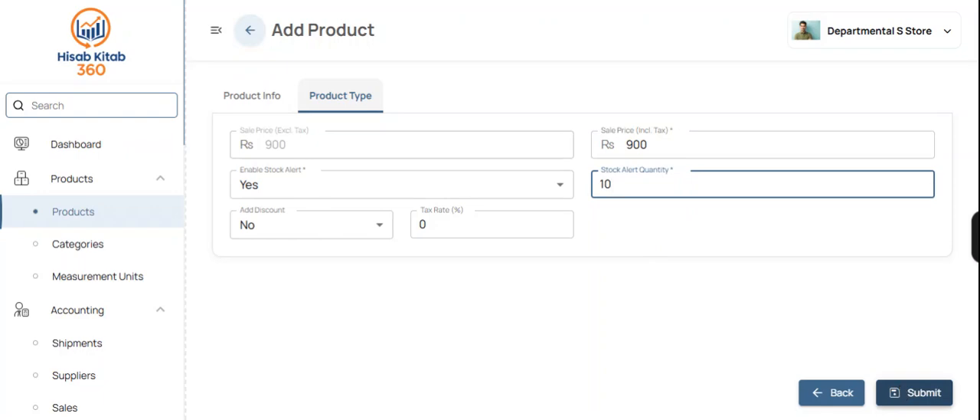
{"action": "left_click", "coordinate": [902, 394]}
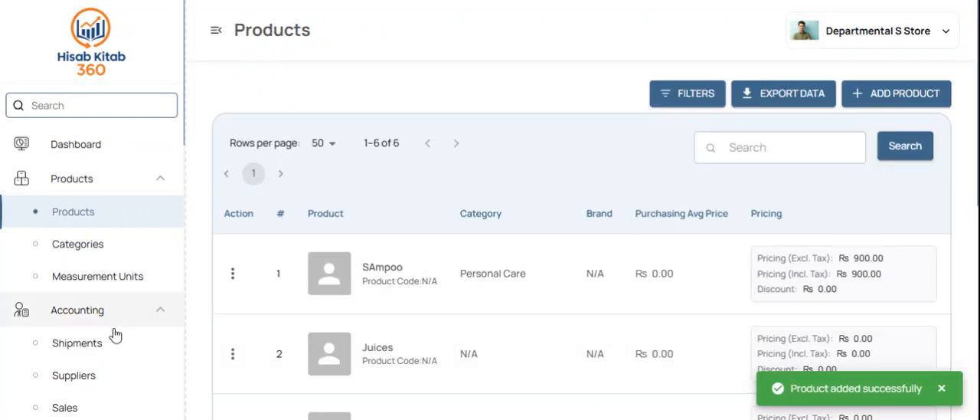
Step: Start a new shipment titled "Sampoo" with Unilever Distributor as the supplier
{"action": "left_click", "coordinate": [81, 347]}
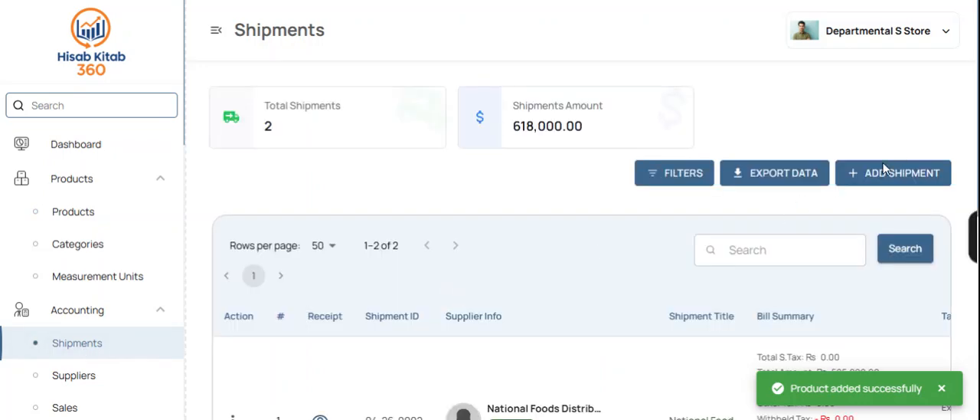
{"action": "left_click", "coordinate": [842, 173]}
{"action": "left_click", "coordinate": [307, 139]}
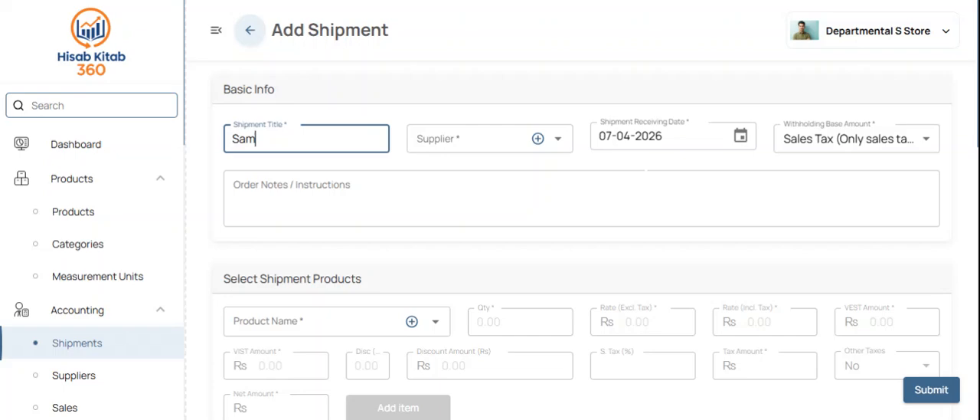
{"action": "left_click", "coordinate": [473, 140]}
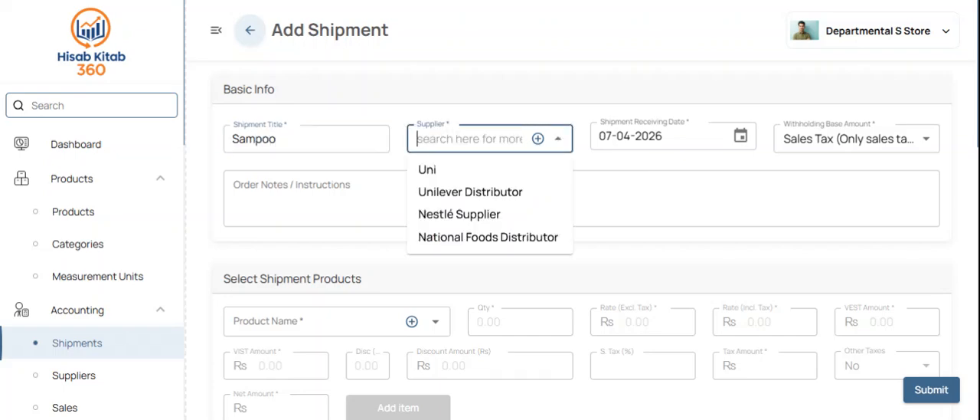
{"action": "left_click", "coordinate": [483, 193]}
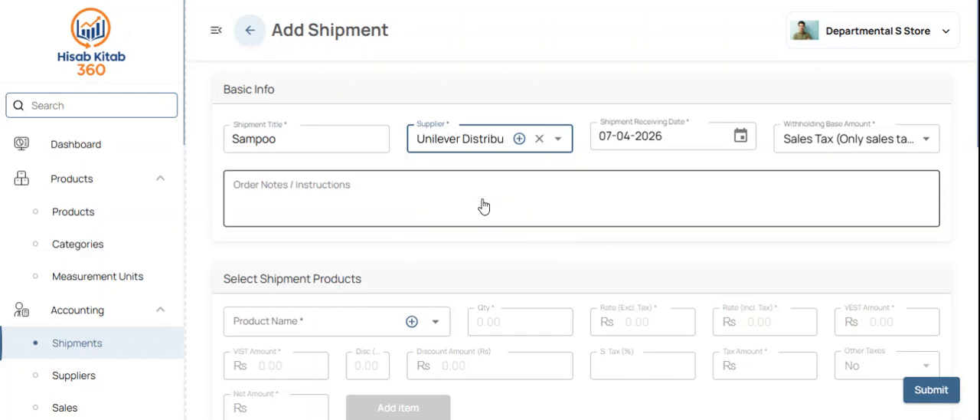
Step: Add the SAmpoo product to the shipment with quantity 100 and a tax-inclusive rate of Rs 800
{"action": "left_click", "coordinate": [322, 320]}
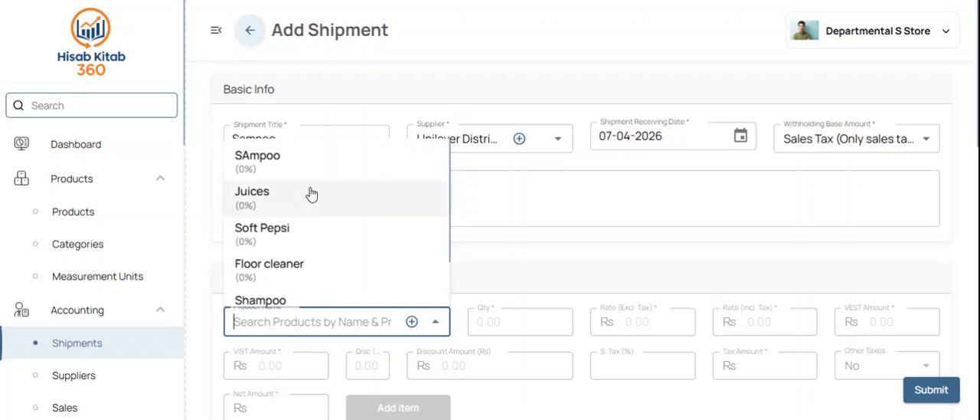
{"action": "left_click", "coordinate": [324, 155]}
{"action": "type", "text": "00"}
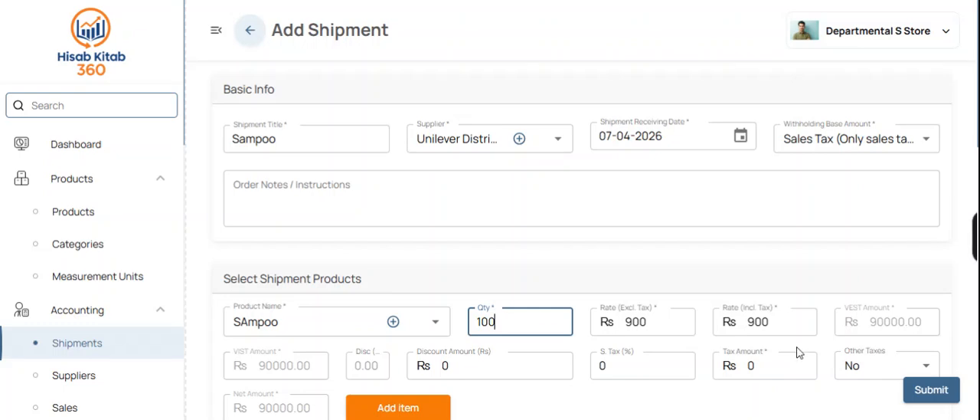
{"action": "scroll", "coordinate": [801, 350], "scroll_direction": "down", "scroll_amount": 2}
{"action": "left_click_drag", "start_coordinate": [773, 216], "coordinate": [687, 216]}
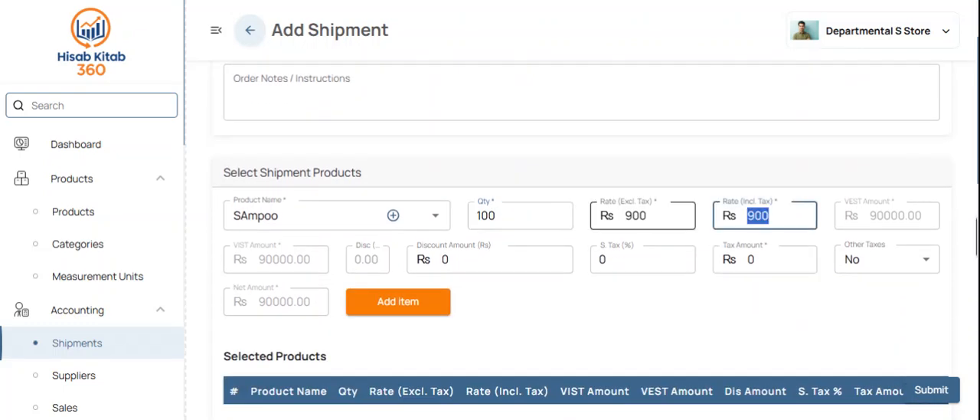
{"action": "type", "text": "800"}
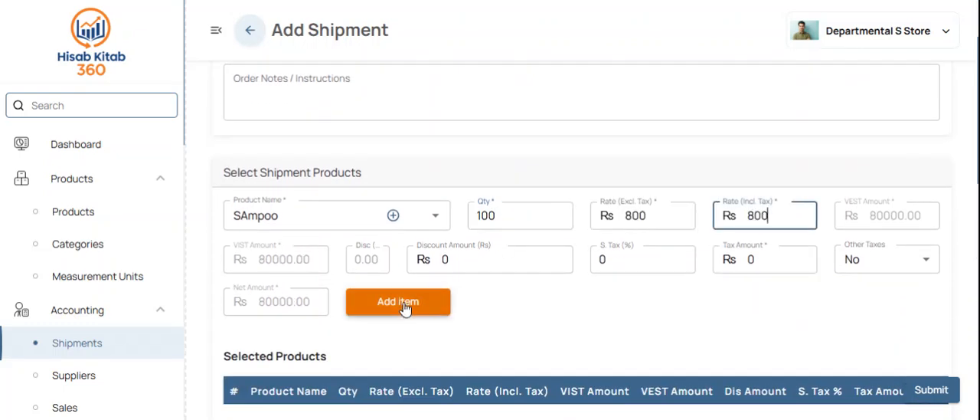
{"action": "left_click", "coordinate": [405, 304]}
Step: Review the bill summary's remaining amount and enter a paid amount of Rs 50000, keeping Cash as the payment mode
{"action": "scroll", "coordinate": [564, 289], "scroll_direction": "down", "scroll_amount": 6}
{"action": "scroll", "coordinate": [564, 291], "scroll_direction": "down", "scroll_amount": 2}
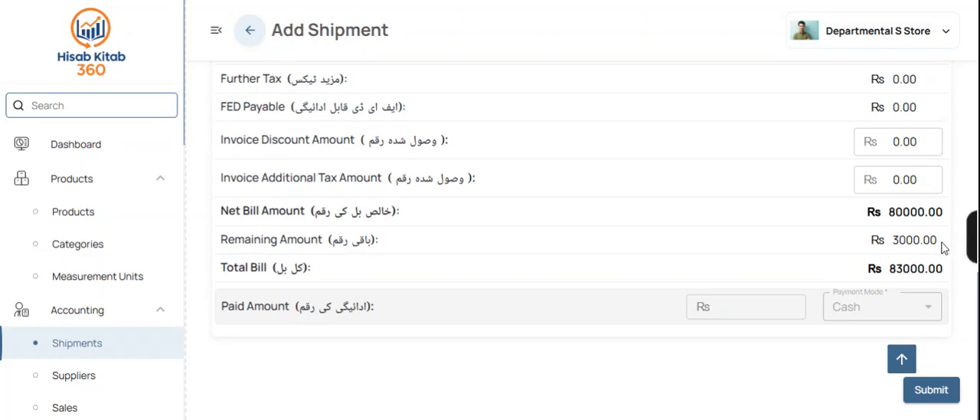
{"action": "left_click_drag", "start_coordinate": [947, 248], "coordinate": [784, 245]}
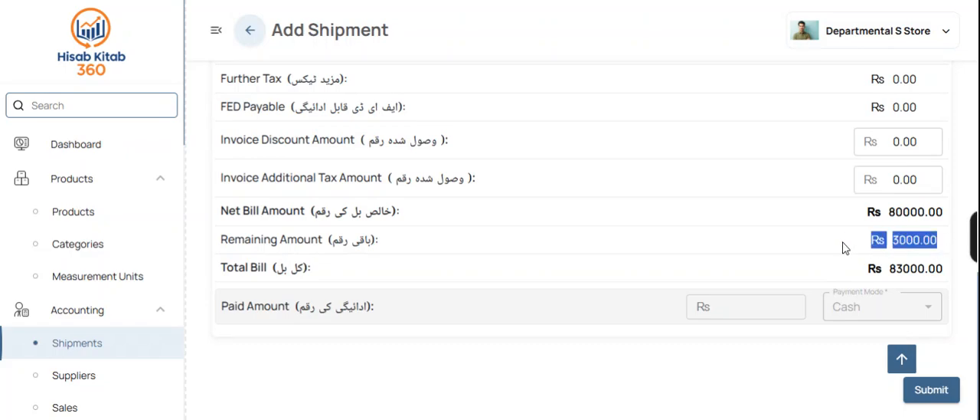
{"action": "left_click", "coordinate": [728, 304]}
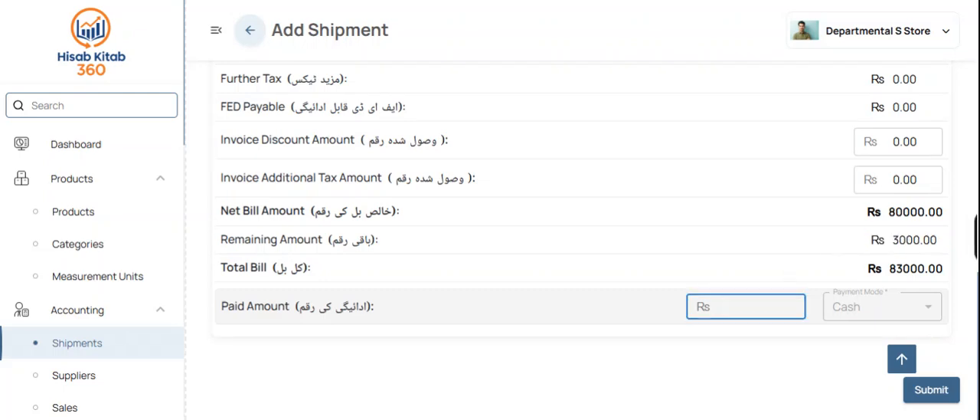
{"action": "type", "text": "50"}
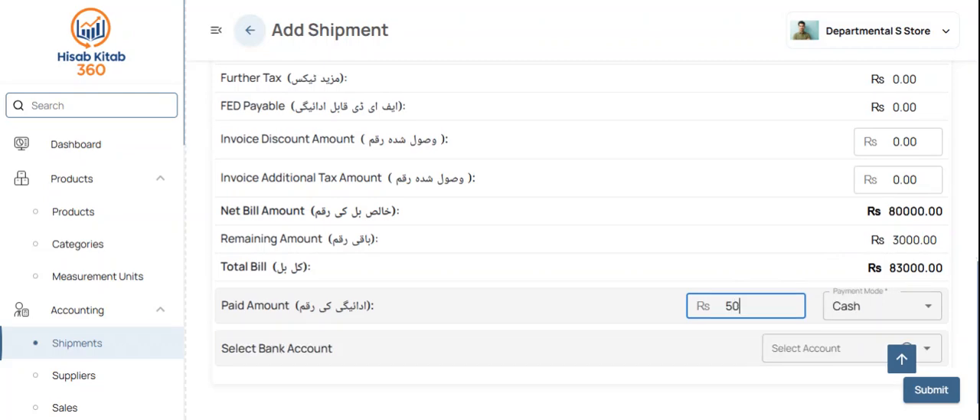
{"action": "type", "text": "0000"}
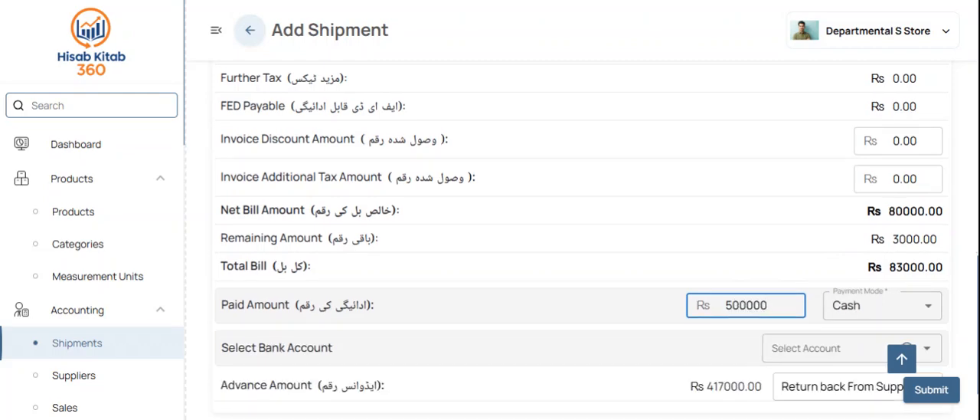
{"action": "key", "text": "BackSpace"}
Step: Select the Bank & Cash account for the payment and submit the shipment
{"action": "left_click", "coordinate": [791, 347]}
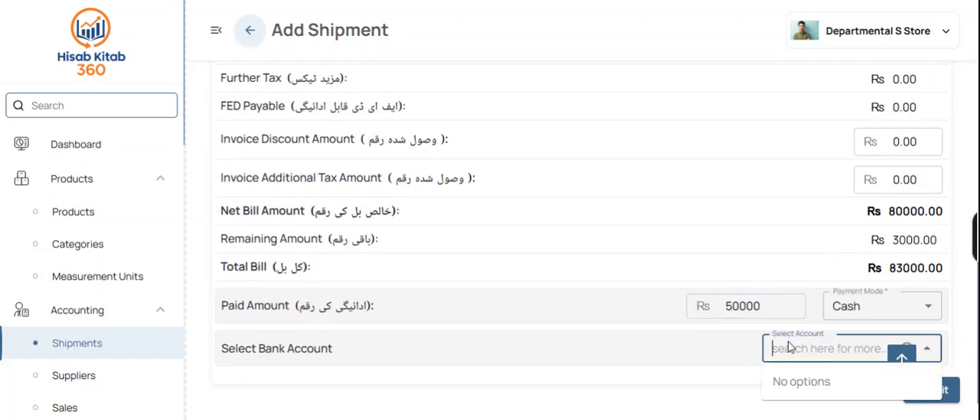
{"action": "left_click", "coordinate": [808, 381]}
{"action": "scroll", "coordinate": [679, 371], "scroll_direction": "down", "scroll_amount": 1}
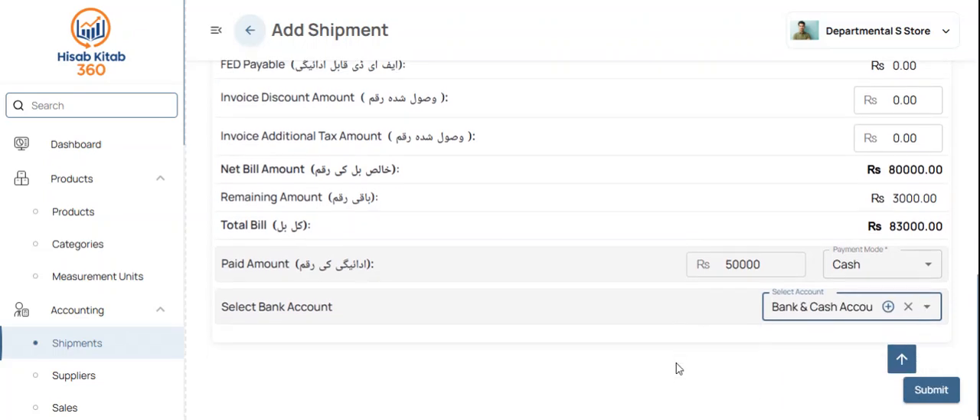
{"action": "left_click", "coordinate": [939, 396]}
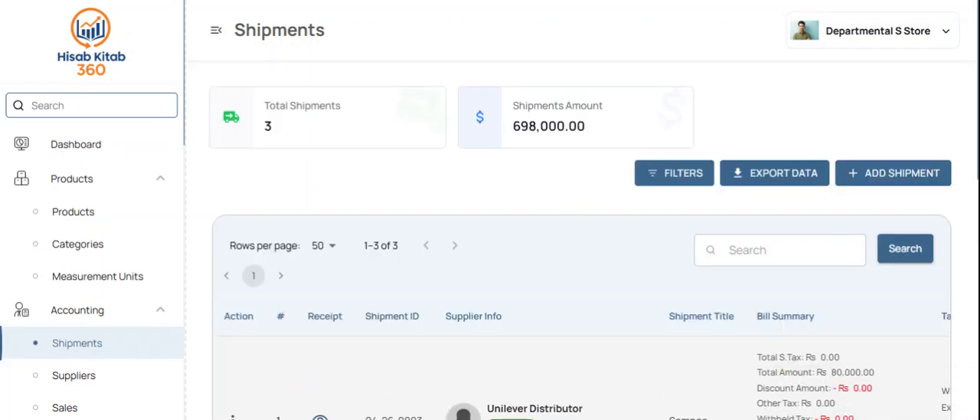
Step: Open Unilever Distributor's details from the suppliers list and review its total and paid amounts
{"action": "scroll", "coordinate": [636, 380], "scroll_direction": "down", "scroll_amount": 3}
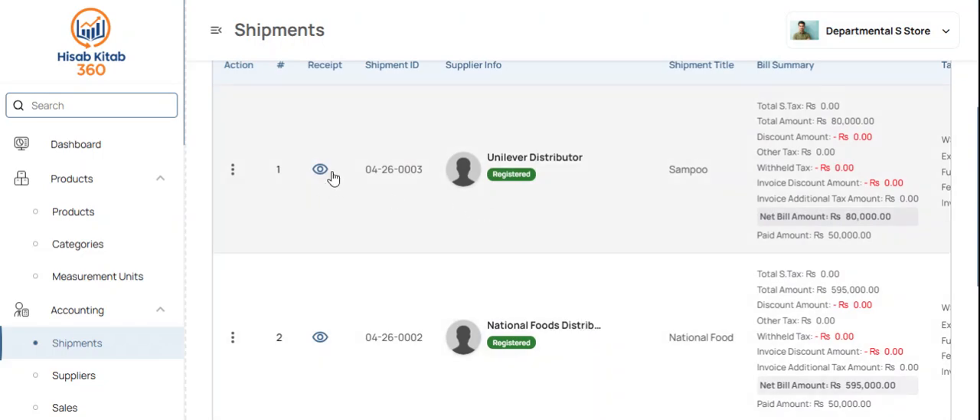
{"action": "left_click", "coordinate": [77, 374]}
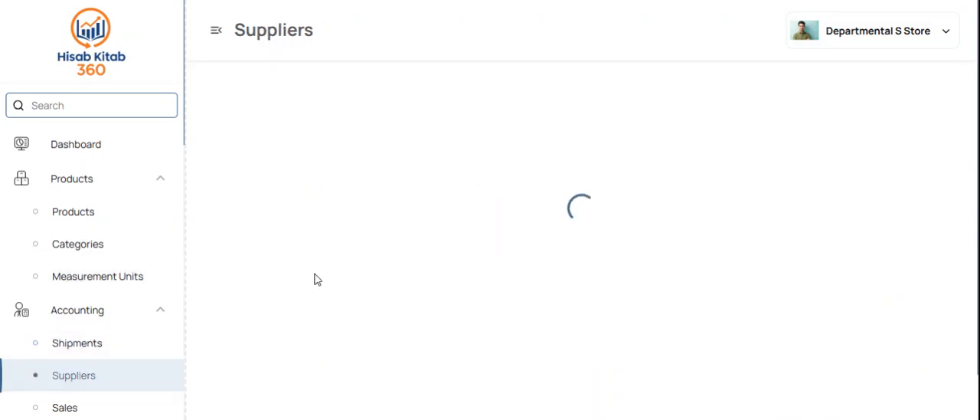
{"action": "scroll", "coordinate": [464, 278], "scroll_direction": "down", "scroll_amount": 3}
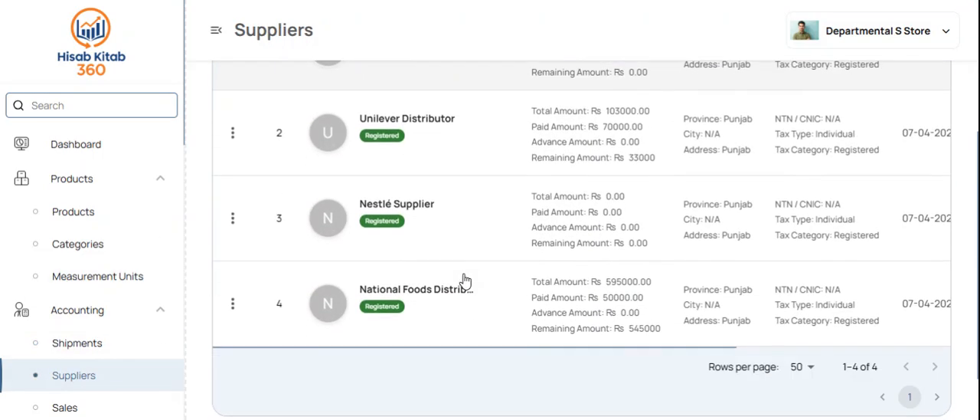
{"action": "left_click", "coordinate": [434, 122]}
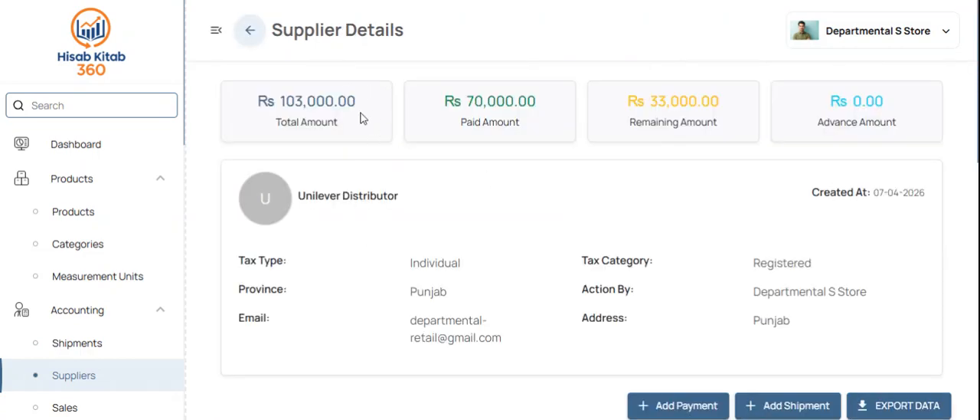
{"action": "left_click_drag", "start_coordinate": [364, 112], "coordinate": [285, 101]}
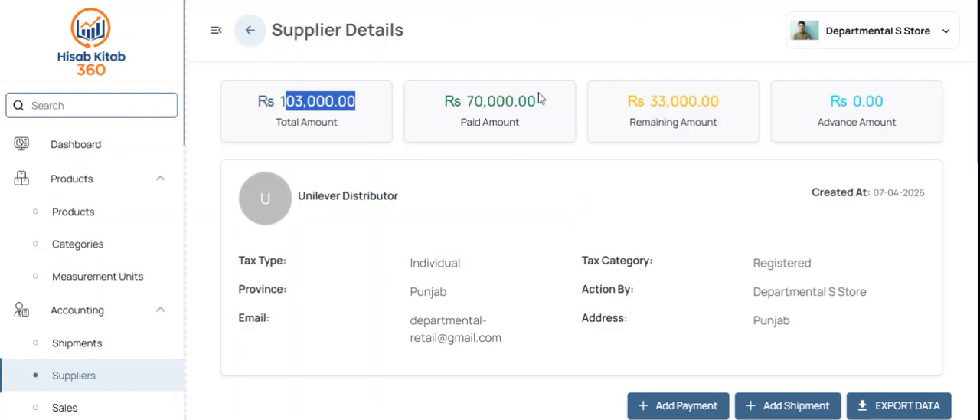
{"action": "left_click_drag", "start_coordinate": [538, 98], "coordinate": [445, 101]}
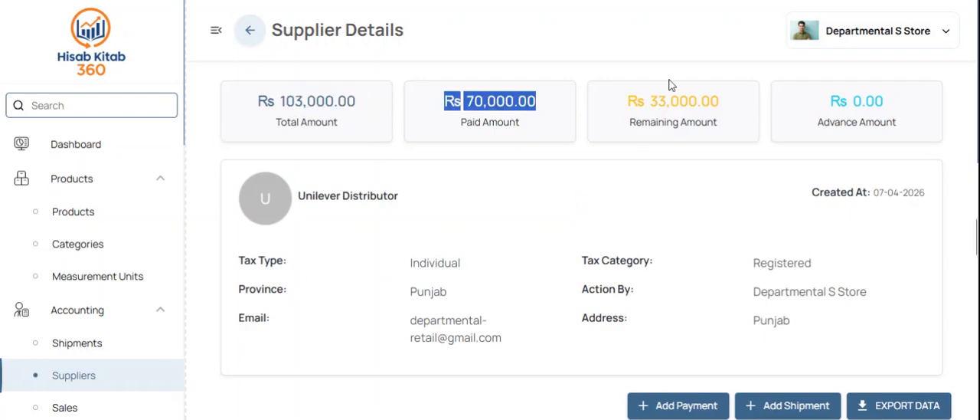
Step: Review Unilever Distributor's shipment records and view the Sampoo shipment's receipt, then return to the supplier details
{"action": "scroll", "coordinate": [613, 188], "scroll_direction": "down", "scroll_amount": 5}
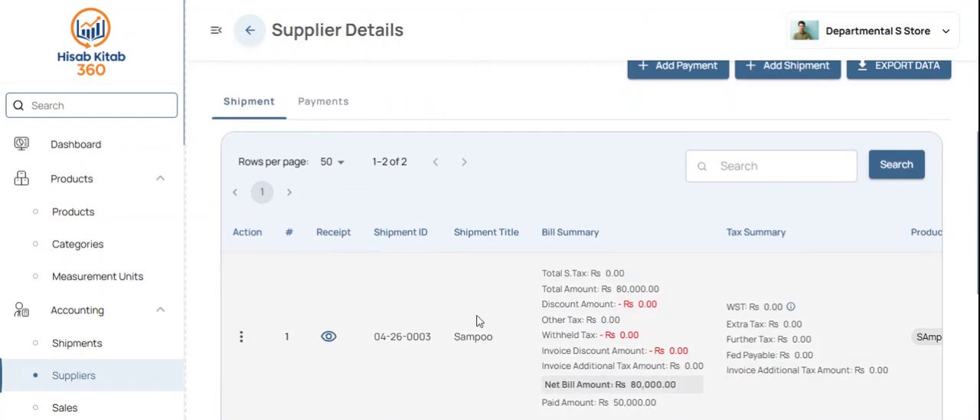
{"action": "scroll", "coordinate": [477, 320], "scroll_direction": "right", "scroll_amount": 5}
{"action": "scroll", "coordinate": [565, 339], "scroll_direction": "down", "scroll_amount": 1}
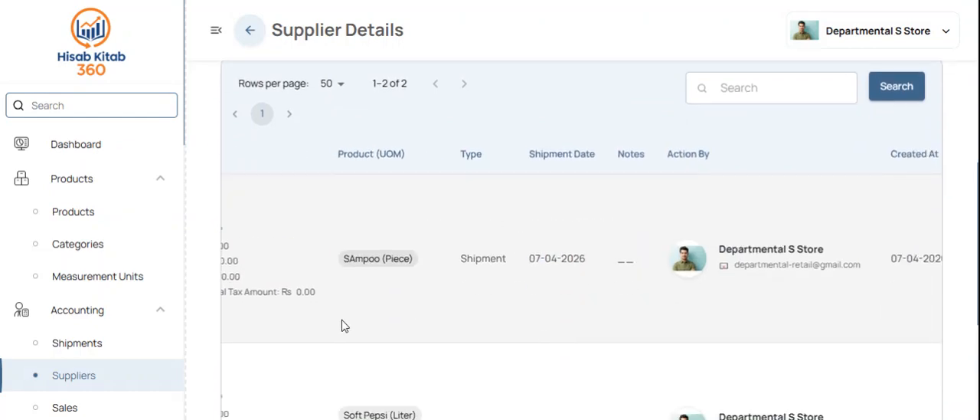
{"action": "scroll", "coordinate": [339, 325], "scroll_direction": "left", "scroll_amount": 5}
{"action": "left_click", "coordinate": [327, 260]}
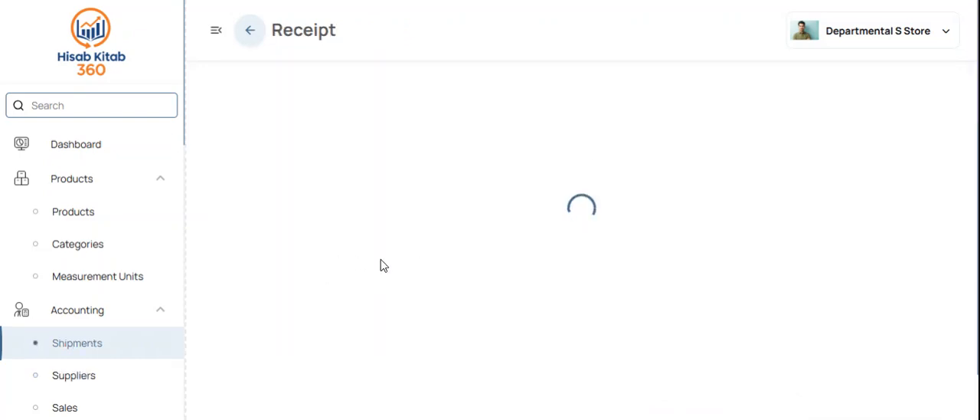
{"action": "scroll", "coordinate": [480, 279], "scroll_direction": "down", "scroll_amount": 3}
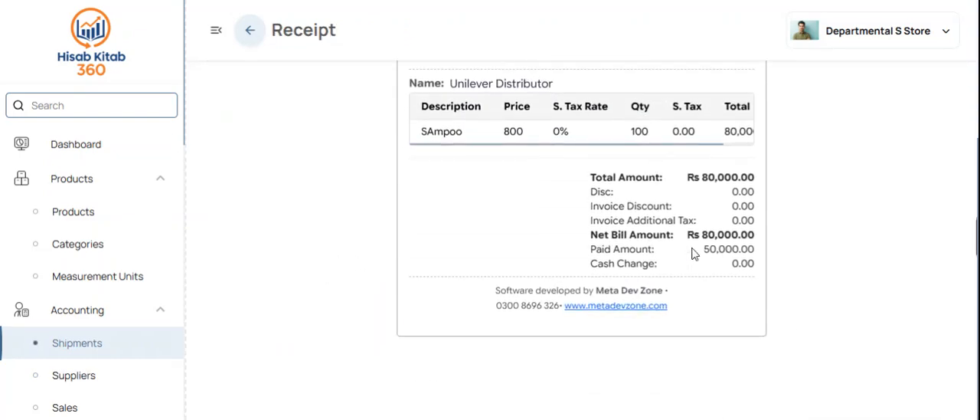
{"action": "scroll", "coordinate": [693, 252], "scroll_direction": "up", "scroll_amount": 3}
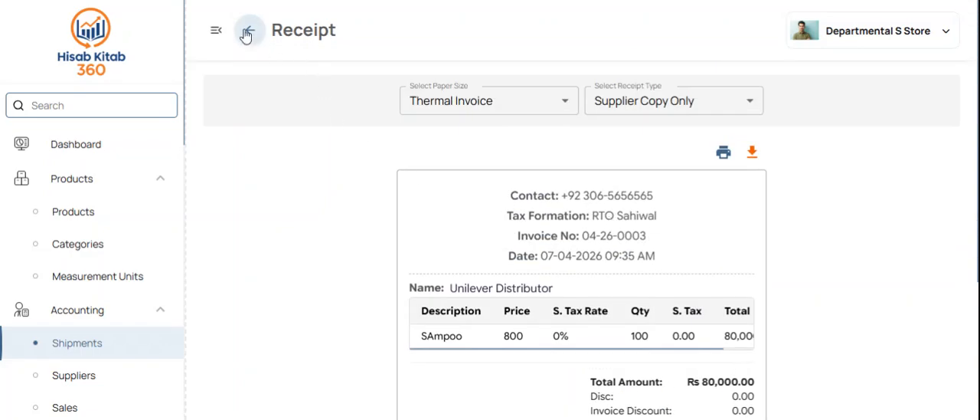
{"action": "left_click", "coordinate": [246, 34]}
Step: Review the supplier's payment records and view the receipt of the Rs 50,000 payment
{"action": "scroll", "coordinate": [405, 184], "scroll_direction": "down", "scroll_amount": 4}
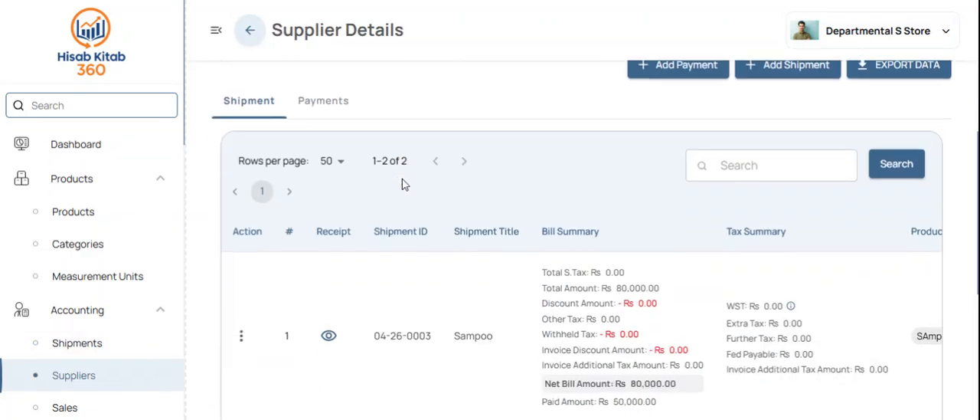
{"action": "left_click", "coordinate": [335, 103]}
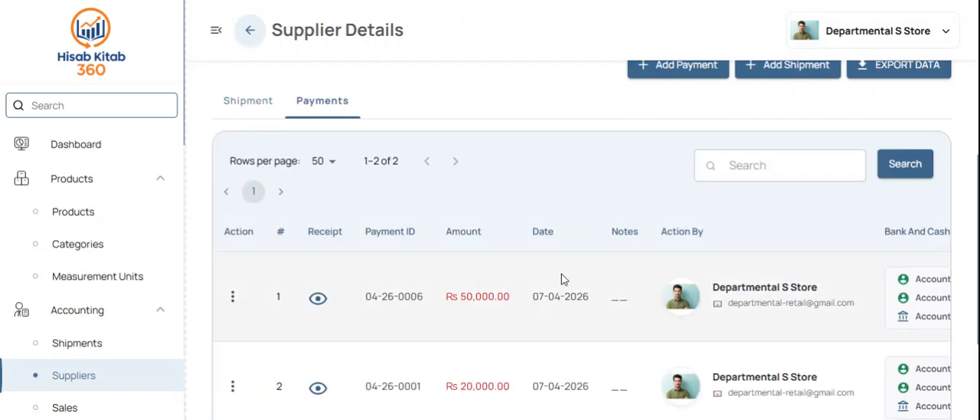
{"action": "scroll", "coordinate": [563, 278], "scroll_direction": "down", "scroll_amount": 3}
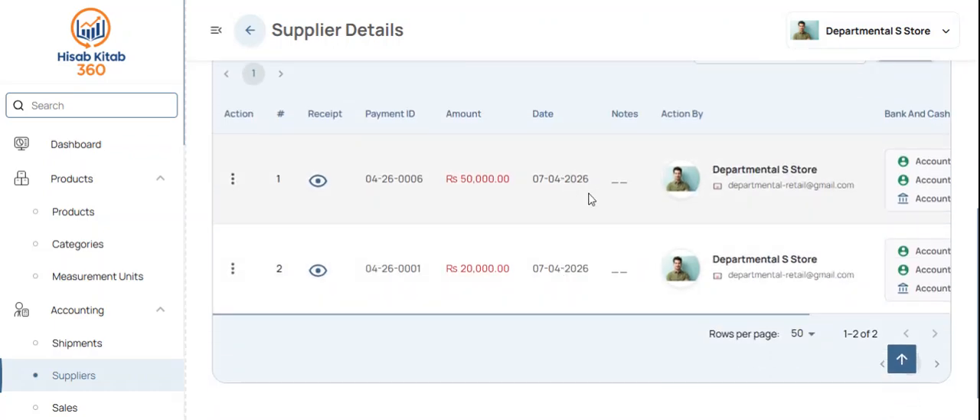
{"action": "scroll", "coordinate": [659, 197], "scroll_direction": "right", "scroll_amount": 2}
{"action": "scroll", "coordinate": [659, 197], "scroll_direction": "right", "scroll_amount": 2}
{"action": "scroll", "coordinate": [659, 197], "scroll_direction": "left", "scroll_amount": 4}
{"action": "left_click", "coordinate": [328, 188]}
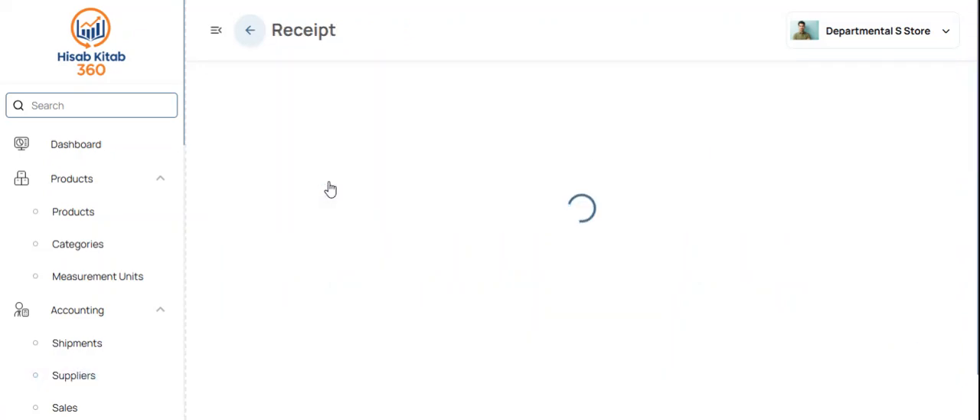
{"action": "scroll", "coordinate": [582, 286], "scroll_direction": "down", "scroll_amount": 2}
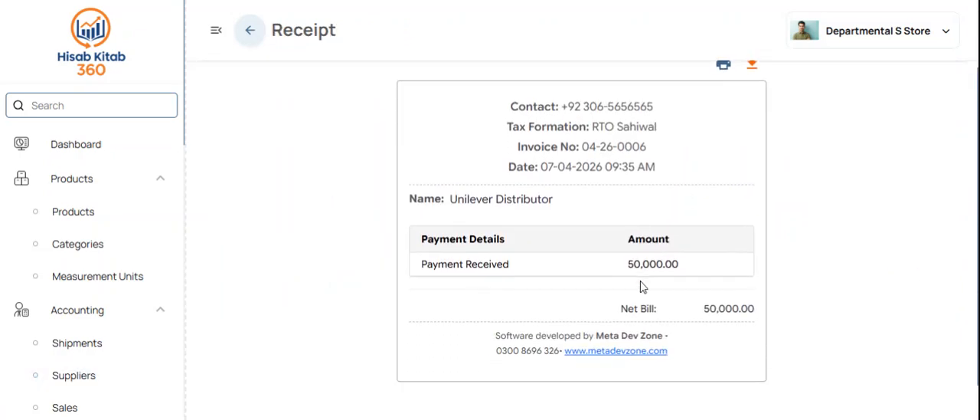
{"action": "scroll", "coordinate": [580, 284], "scroll_direction": "up", "scroll_amount": 2}
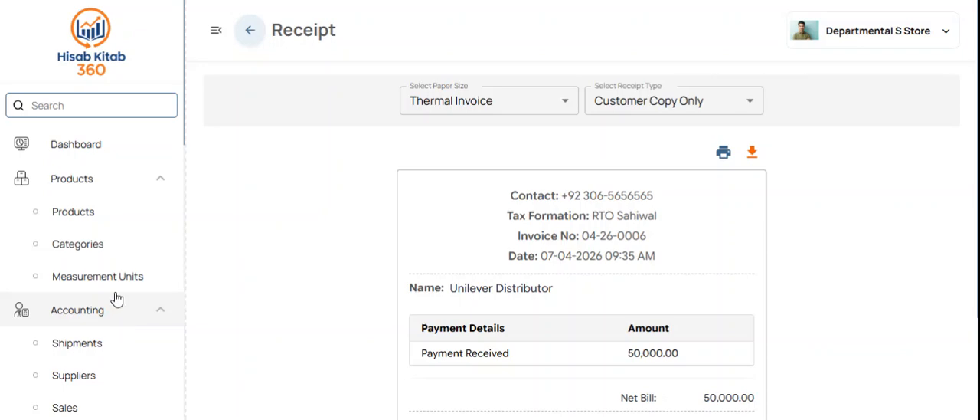
Step: Go to the Sales section and start a new sale
{"action": "left_click", "coordinate": [120, 181]}
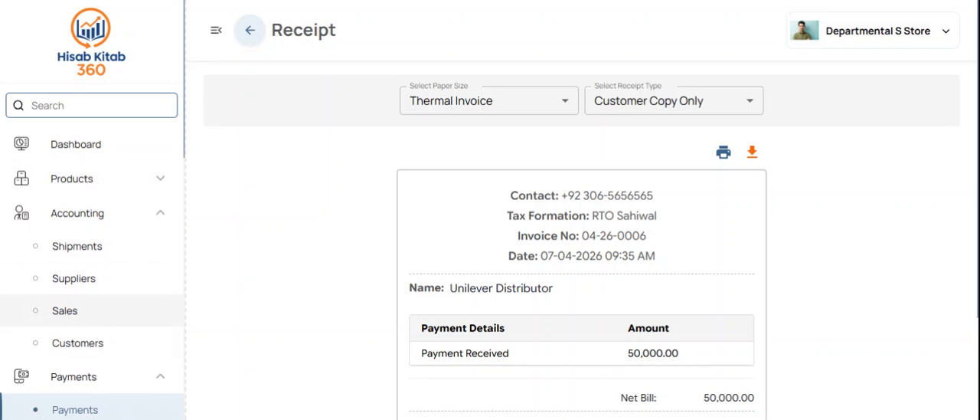
{"action": "left_click", "coordinate": [98, 322]}
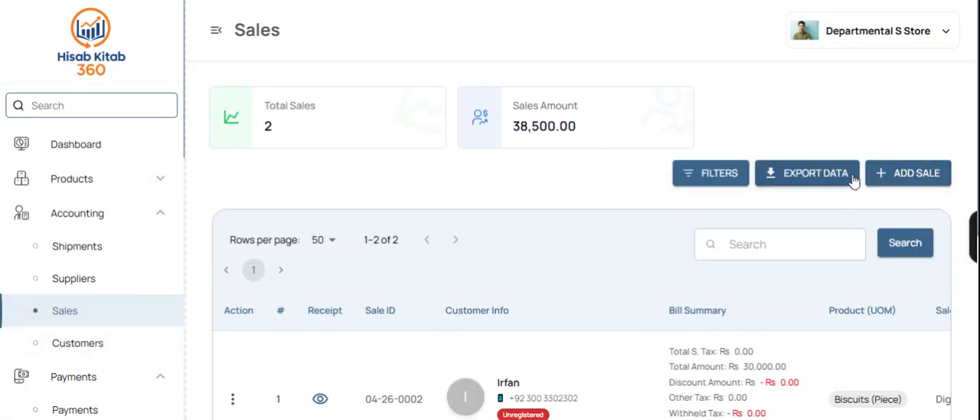
{"action": "left_click", "coordinate": [900, 173]}
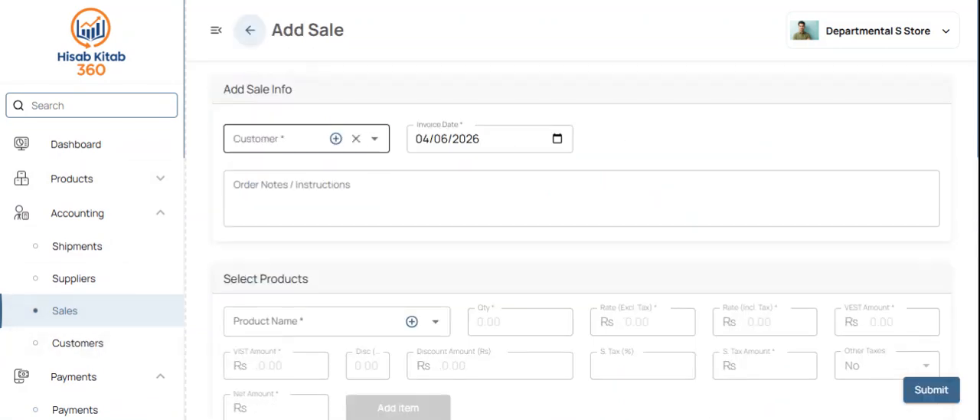
Step: Create a new customer with the full name and phone number, and select that customer for the sale
{"action": "left_click", "coordinate": [278, 139]}
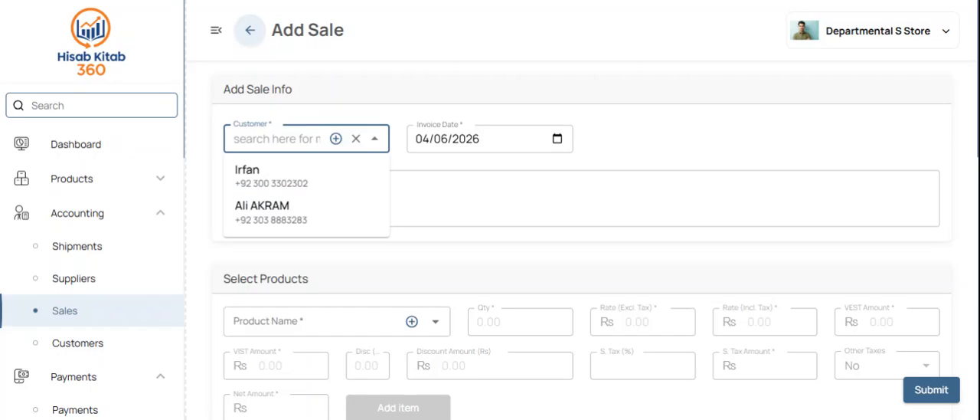
{"action": "left_click", "coordinate": [336, 139]}
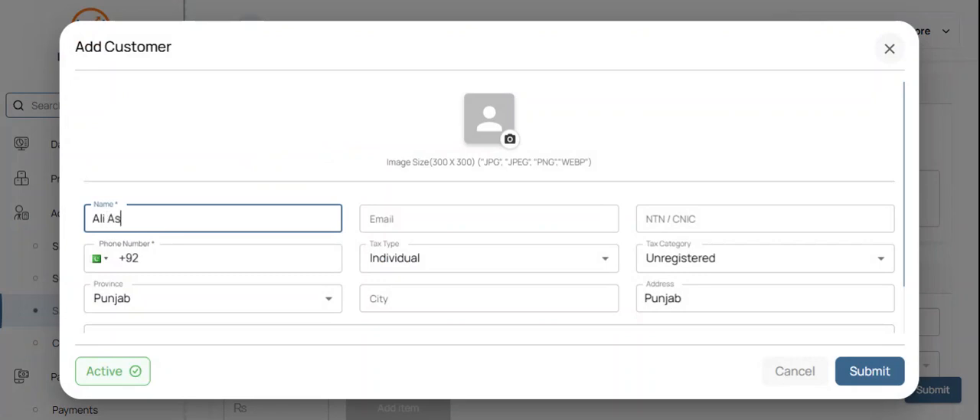
{"action": "left_click", "coordinate": [140, 258]}
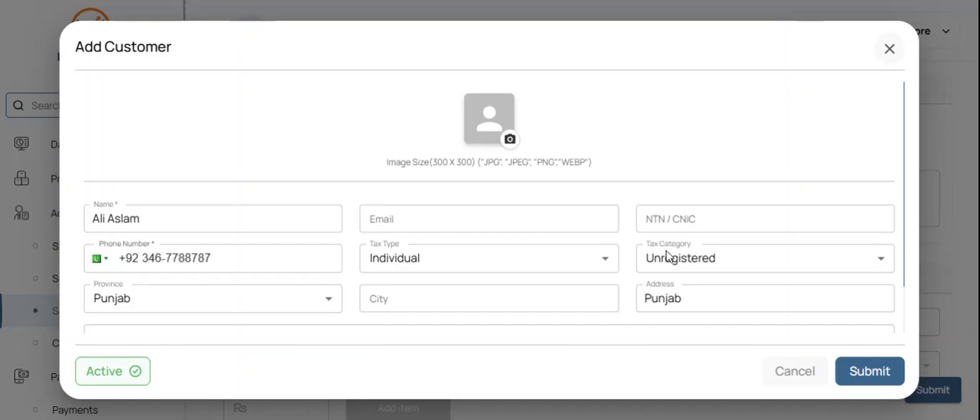
{"action": "left_click", "coordinate": [855, 371]}
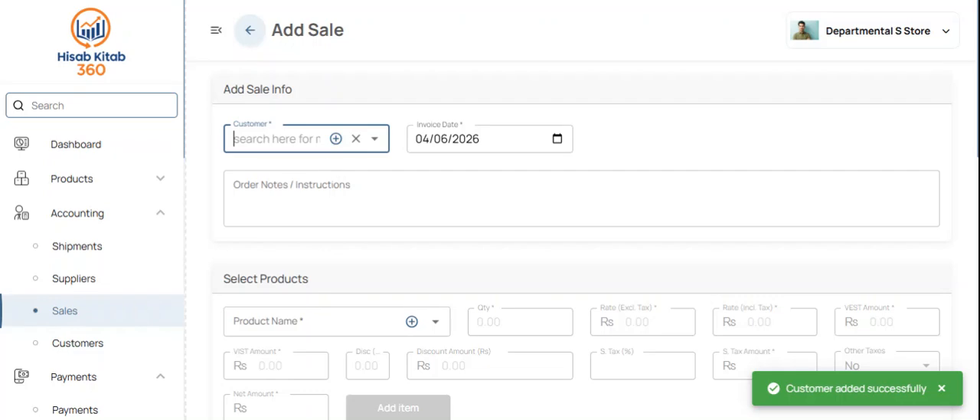
{"action": "left_click", "coordinate": [272, 184]}
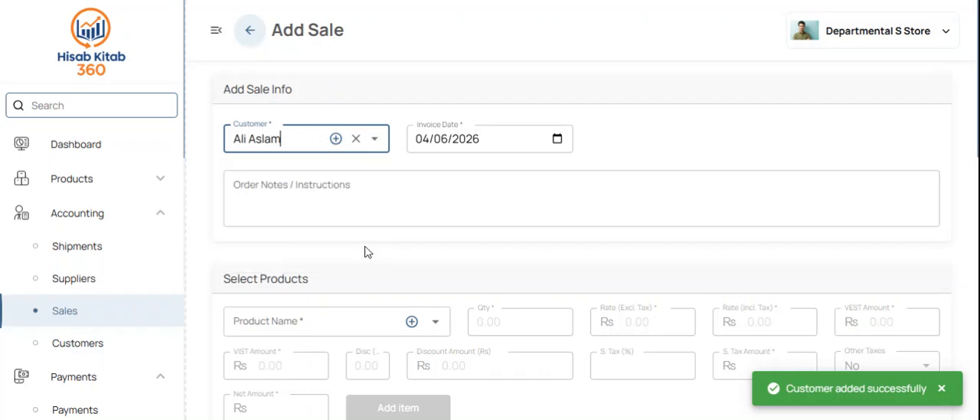
Step: Add the Biscuits product to the sale with quantity 10 and a tax-inclusive rate of Rs 50
{"action": "left_click", "coordinate": [314, 321]}
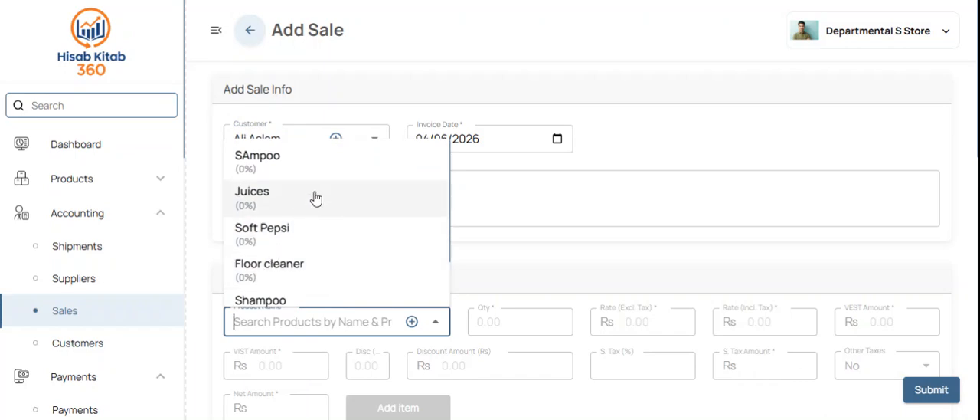
{"action": "scroll", "coordinate": [316, 199], "scroll_direction": "down", "scroll_amount": 1}
{"action": "scroll", "coordinate": [316, 199], "scroll_direction": "down", "scroll_amount": 1}
{"action": "left_click", "coordinate": [283, 283]}
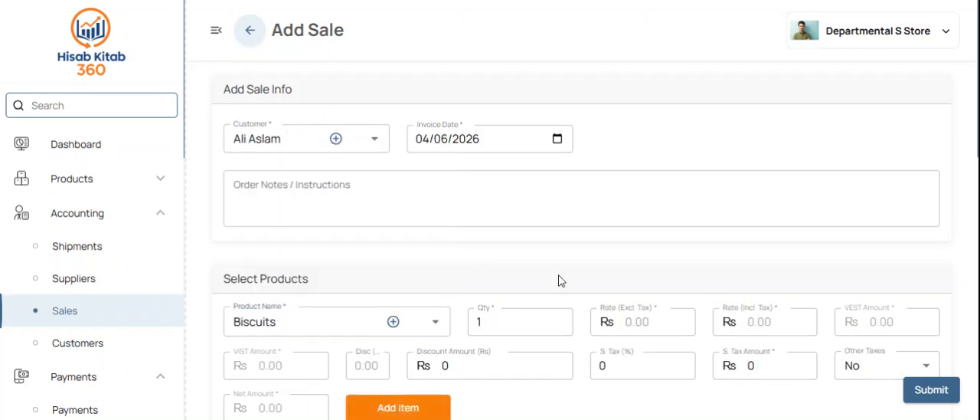
{"action": "left_click", "coordinate": [509, 322]}
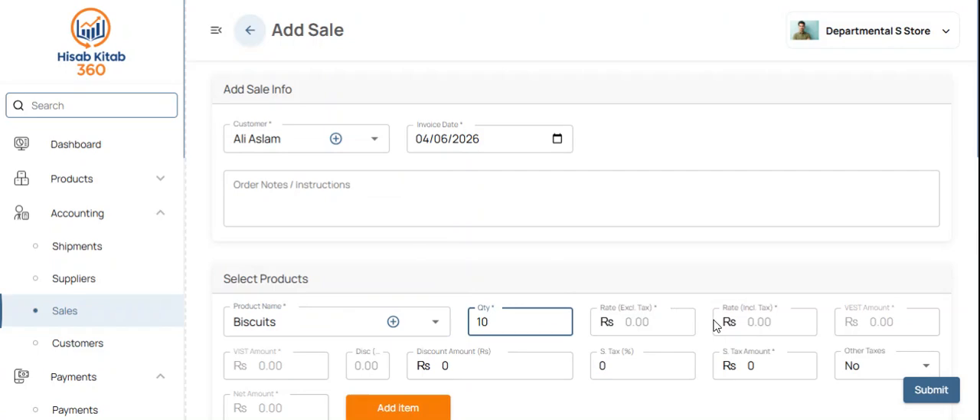
{"action": "scroll", "coordinate": [658, 321], "scroll_direction": "down", "scroll_amount": 2}
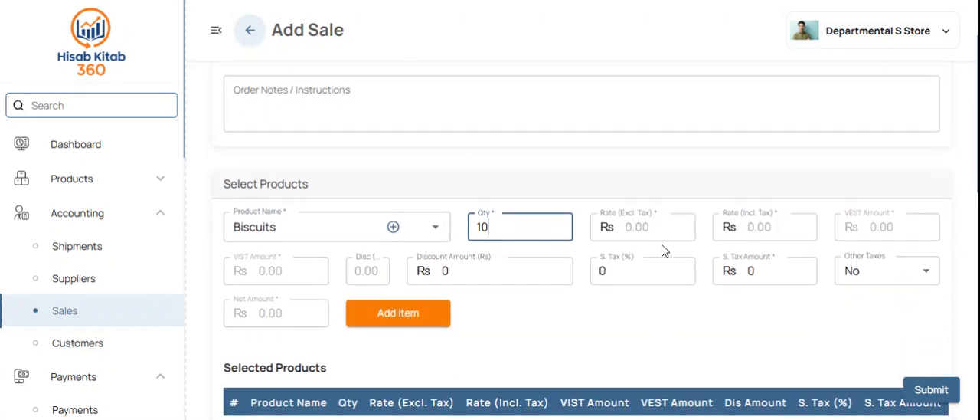
{"action": "left_click", "coordinate": [752, 224]}
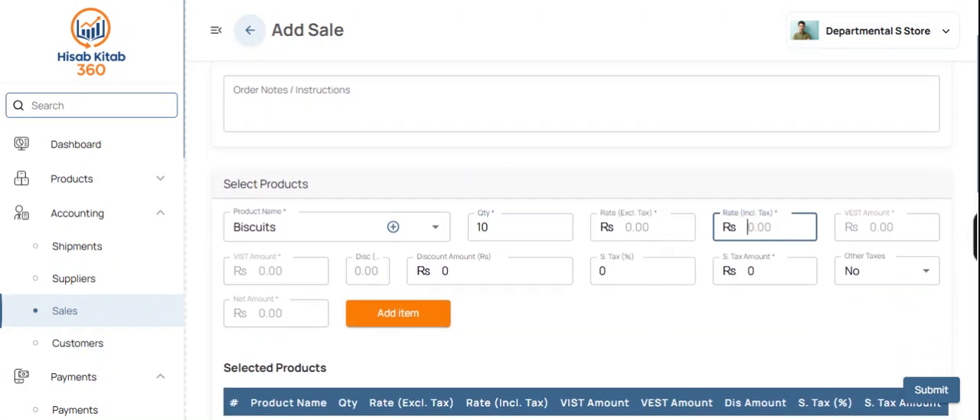
{"action": "type", "text": "50"}
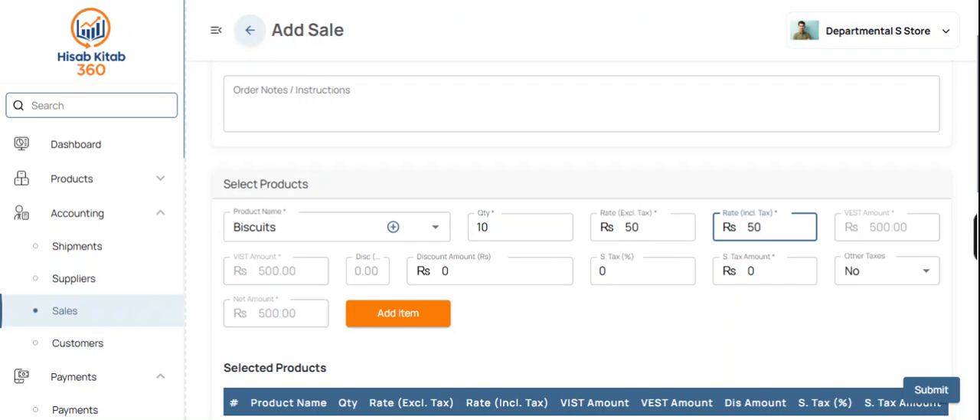
{"action": "left_click", "coordinate": [420, 313]}
Step: Enter a received amount of Rs 500 in Cash, select the receiving bank account and submit the sale
{"action": "scroll", "coordinate": [569, 310], "scroll_direction": "down", "scroll_amount": 10}
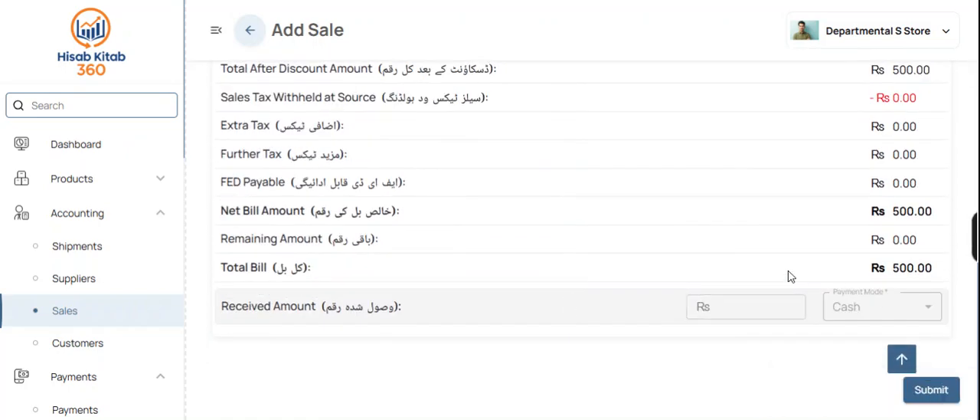
{"action": "left_click", "coordinate": [747, 306]}
{"action": "type", "text": "500"}
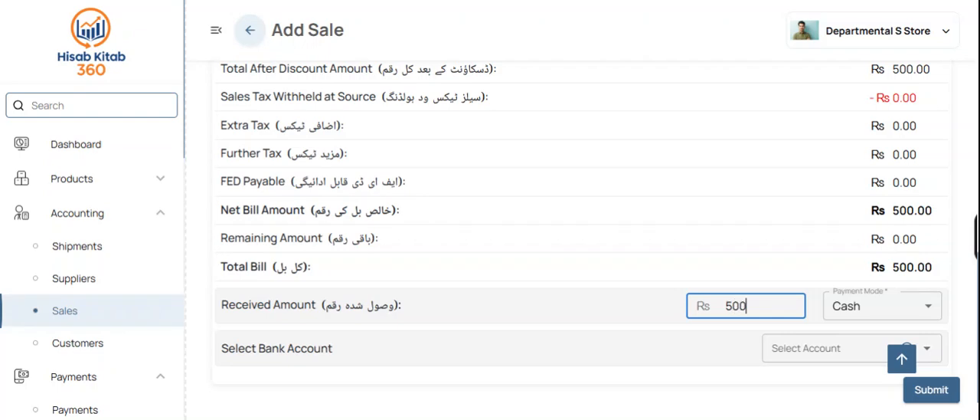
{"action": "left_click", "coordinate": [800, 348]}
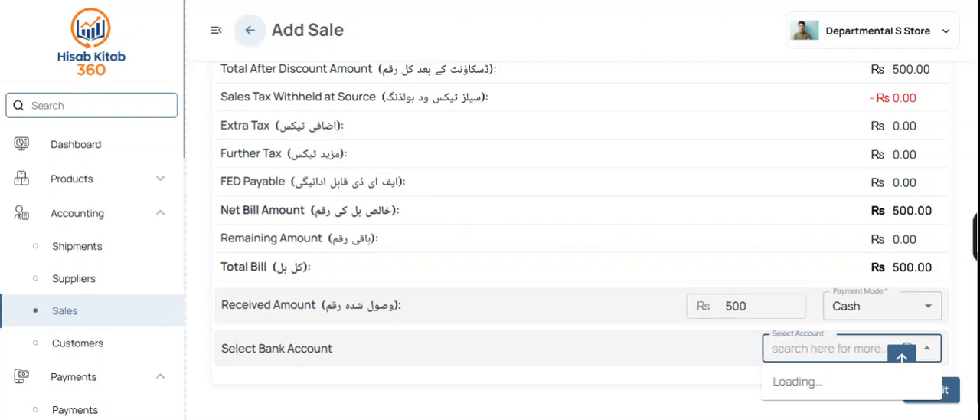
{"action": "left_click", "coordinate": [804, 387]}
{"action": "left_click", "coordinate": [931, 389]}
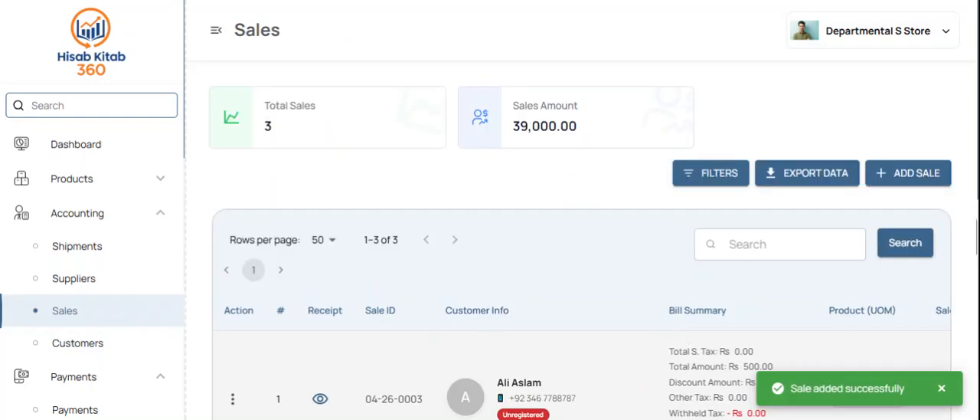
Step: Review the customer info, bill summaries and products of the entries in the sales list
{"action": "scroll", "coordinate": [497, 302], "scroll_direction": "down", "scroll_amount": 5}
{"action": "key", "text": "ctrl+minus"}
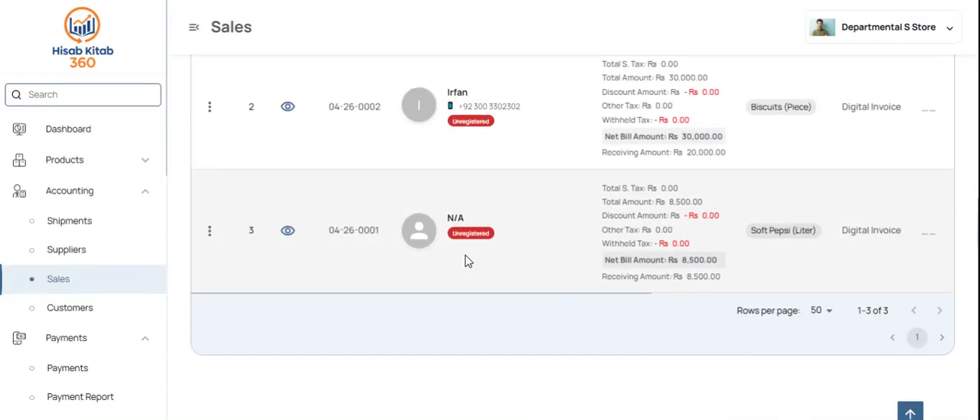
{"action": "scroll", "coordinate": [468, 261], "scroll_direction": "up", "scroll_amount": 5}
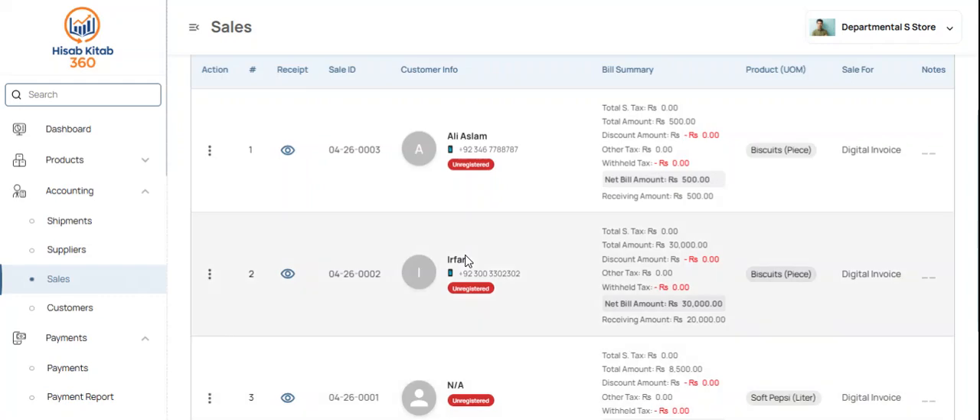
{"action": "key", "text": "ctrl+plus"}
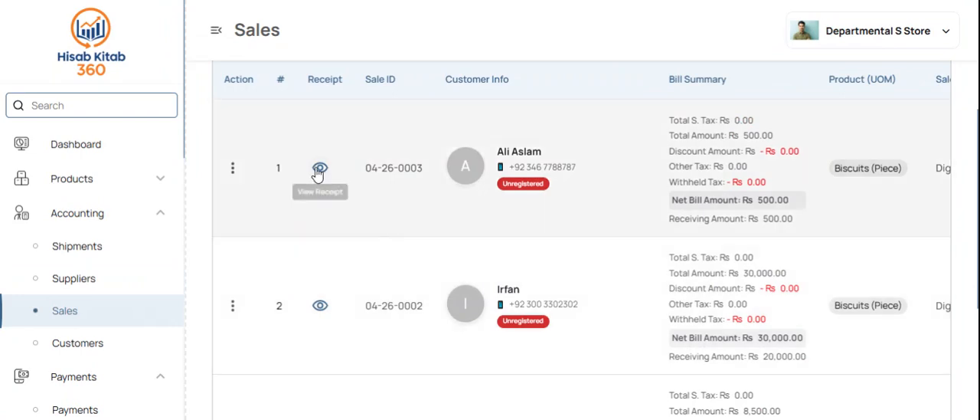
Step: Open the receipt of the newest Biscuits sale, review its invoice details, customer and received amount, and return to the sales list
{"action": "left_click", "coordinate": [319, 169]}
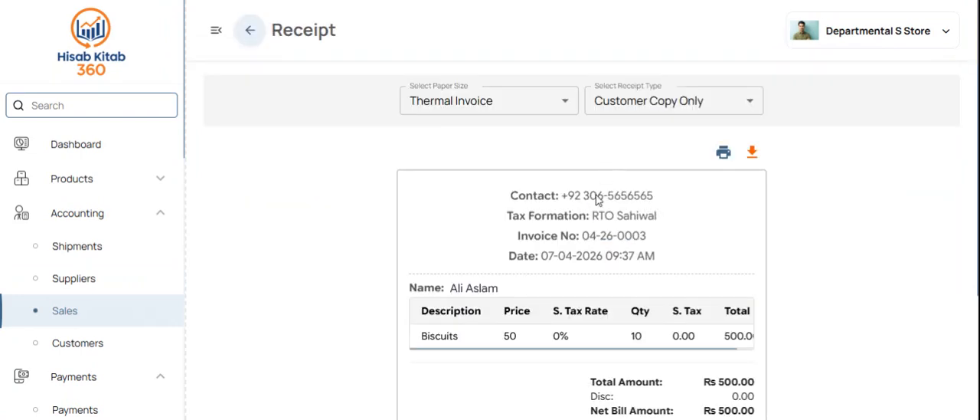
{"action": "scroll", "coordinate": [628, 232], "scroll_direction": "down", "scroll_amount": 1}
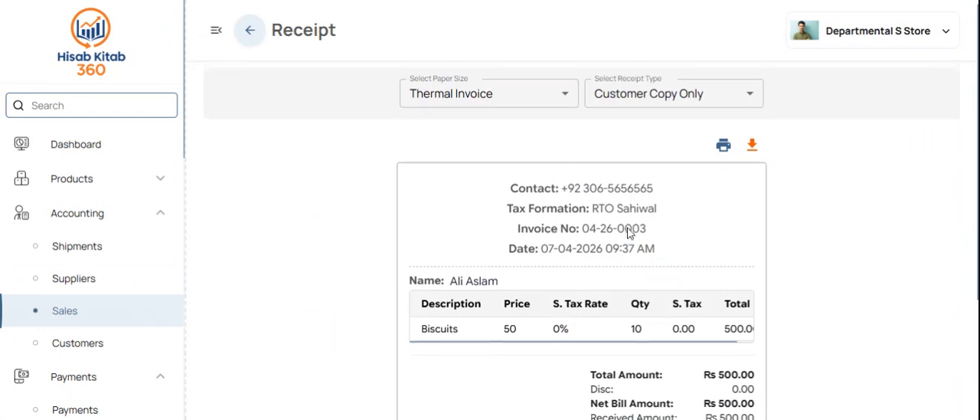
{"action": "left_click_drag", "start_coordinate": [665, 182], "coordinate": [582, 179]}
{"action": "scroll", "coordinate": [582, 230], "scroll_direction": "down", "scroll_amount": 3}
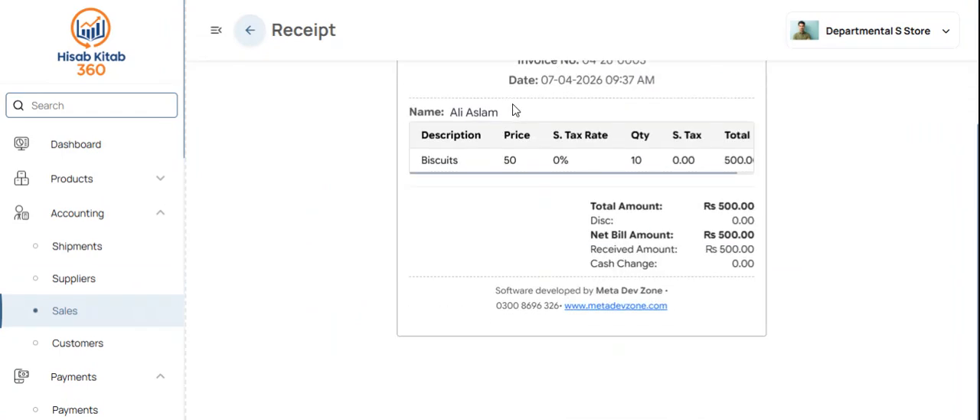
{"action": "left_click_drag", "start_coordinate": [409, 112], "coordinate": [435, 112]}
{"action": "left_click_drag", "start_coordinate": [755, 249], "coordinate": [704, 249]}
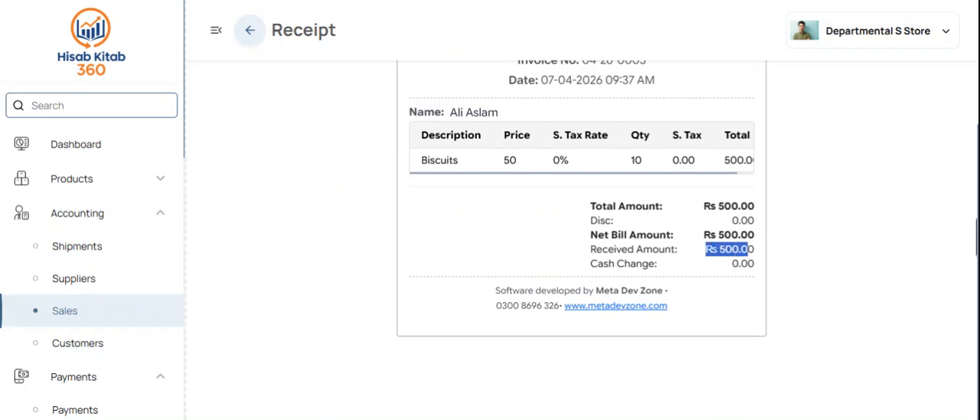
{"action": "scroll", "coordinate": [599, 245], "scroll_direction": "up", "scroll_amount": 3}
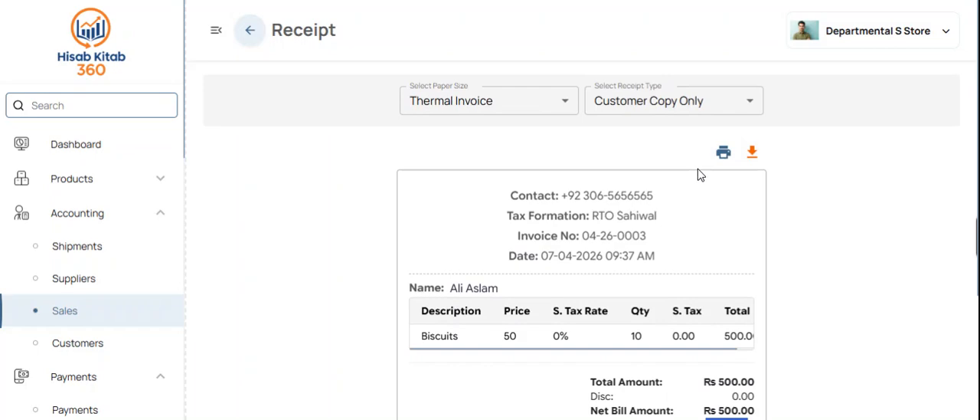
{"action": "left_click", "coordinate": [247, 34]}
Step: Open the new customer's details from the Customers section and review the total and paid amounts and the sales record
{"action": "left_click", "coordinate": [78, 343]}
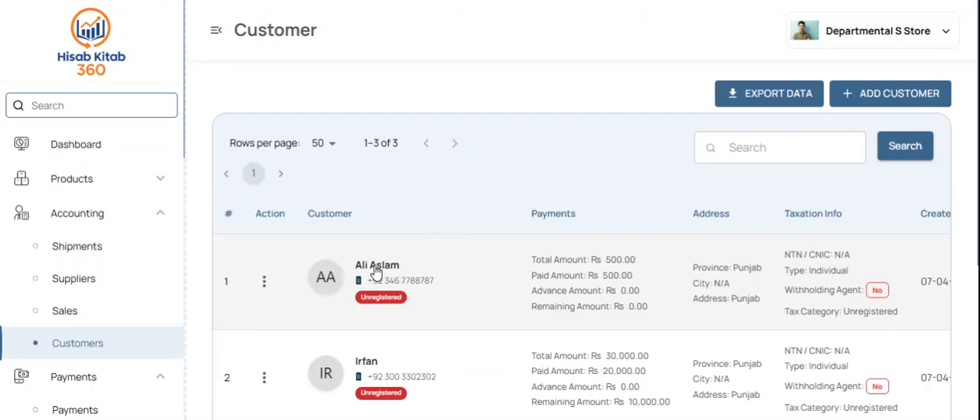
{"action": "left_click", "coordinate": [376, 272]}
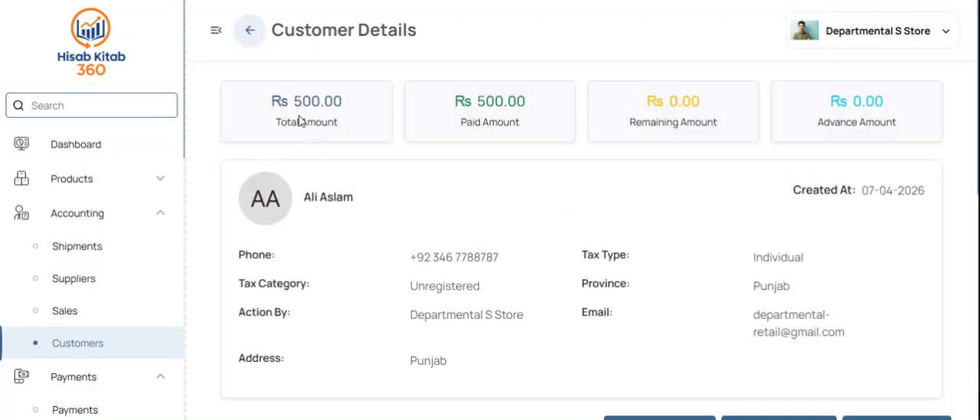
{"action": "left_click_drag", "start_coordinate": [495, 123], "coordinate": [453, 97]}
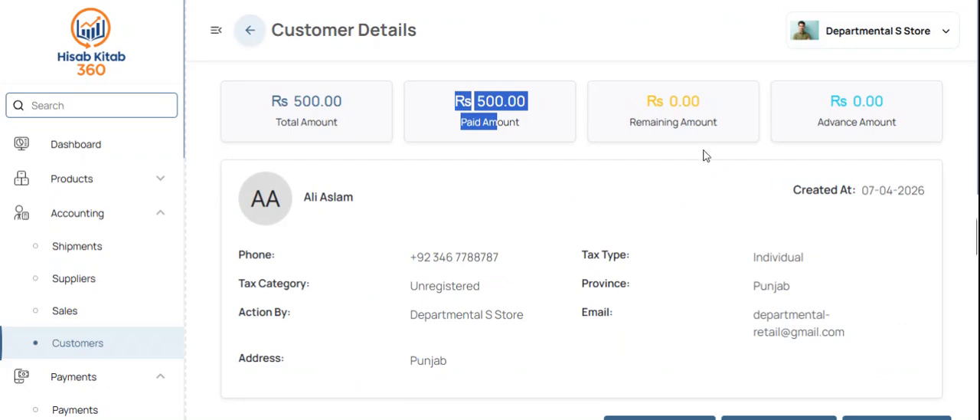
{"action": "scroll", "coordinate": [644, 220], "scroll_direction": "down", "scroll_amount": 5}
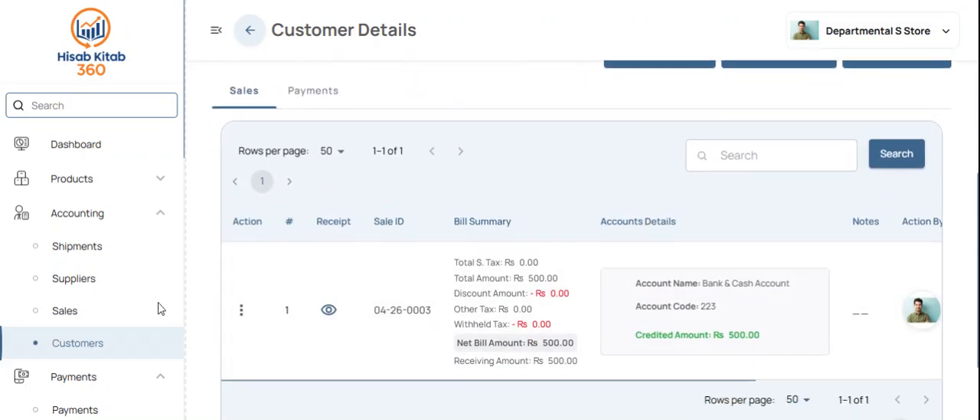
Step: In Payments, add and submit a Cash payment of Rs 5000 received from the customer of the Rs 30,000 Biscuits sale
{"action": "left_click", "coordinate": [117, 216]}
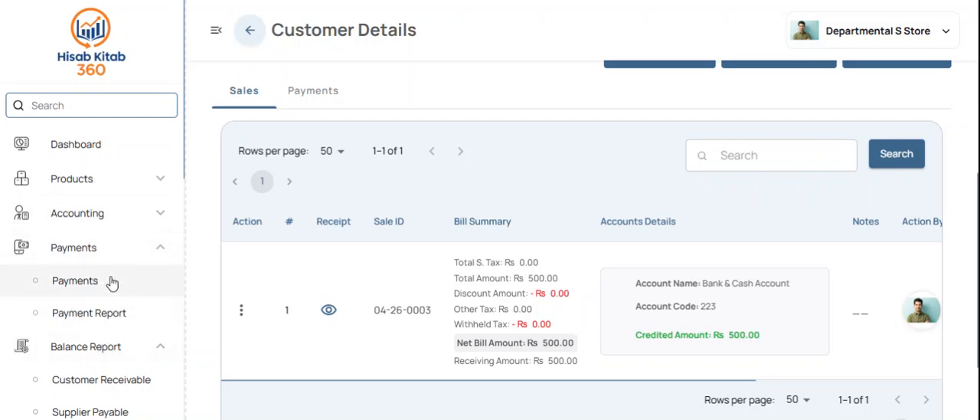
{"action": "left_click", "coordinate": [111, 282]}
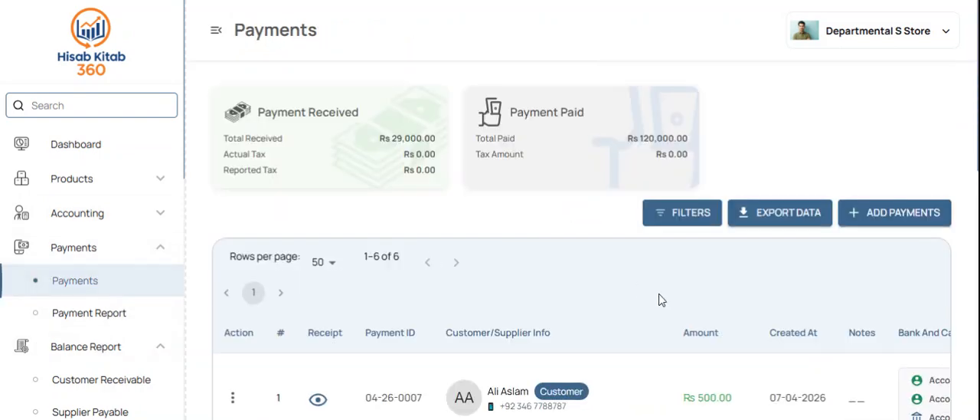
{"action": "left_click", "coordinate": [901, 214]}
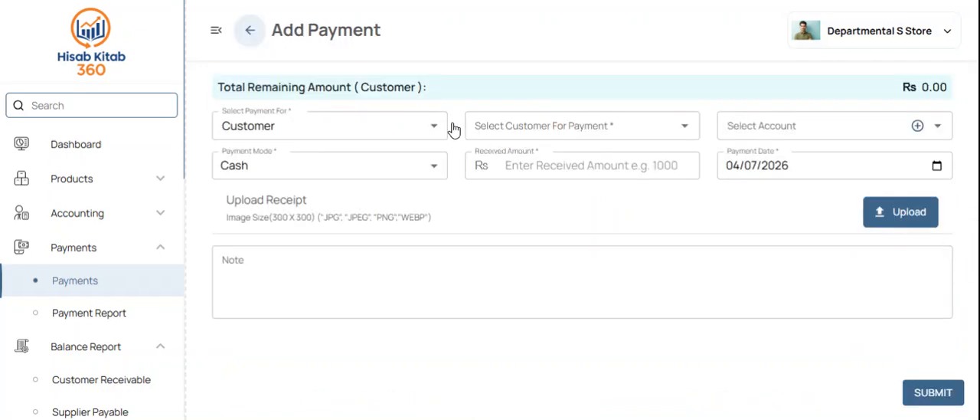
{"action": "left_click", "coordinate": [509, 126]}
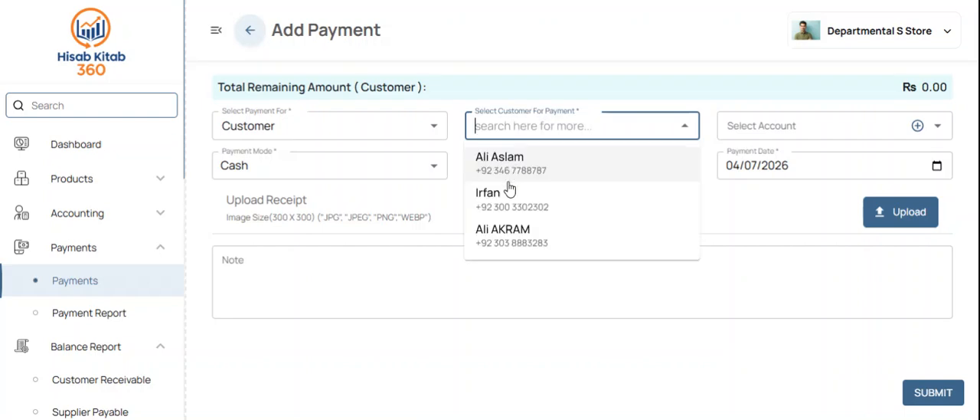
{"action": "left_click", "coordinate": [504, 201]}
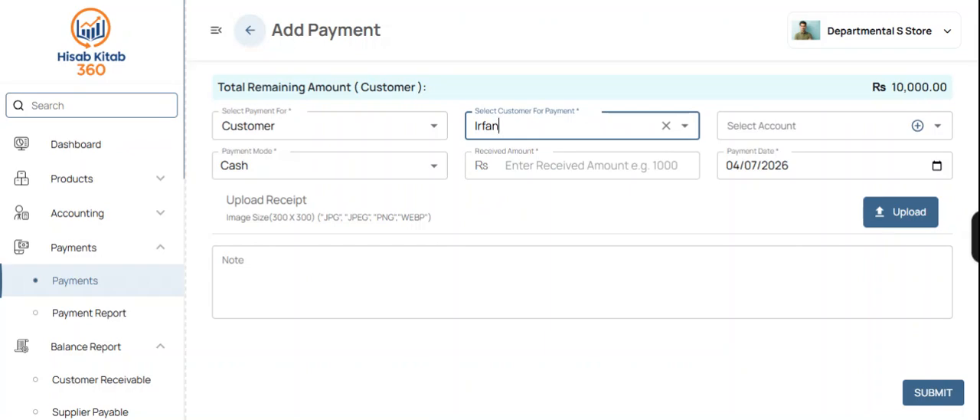
{"action": "left_click", "coordinate": [548, 166]}
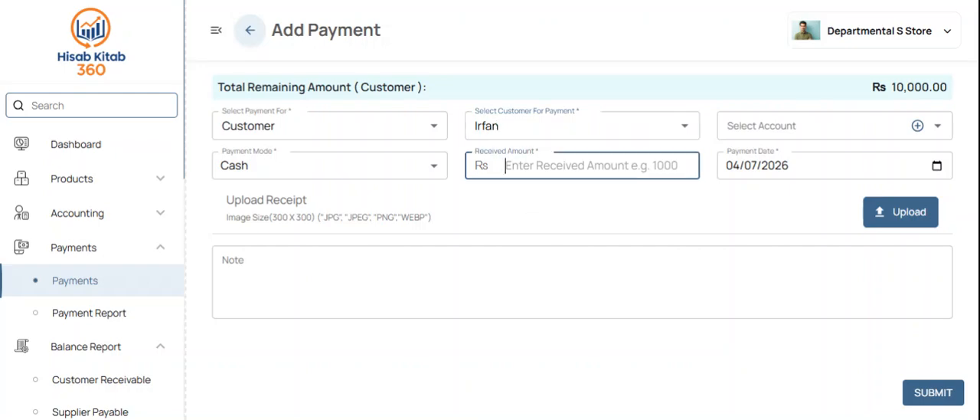
{"action": "type", "text": "5000"}
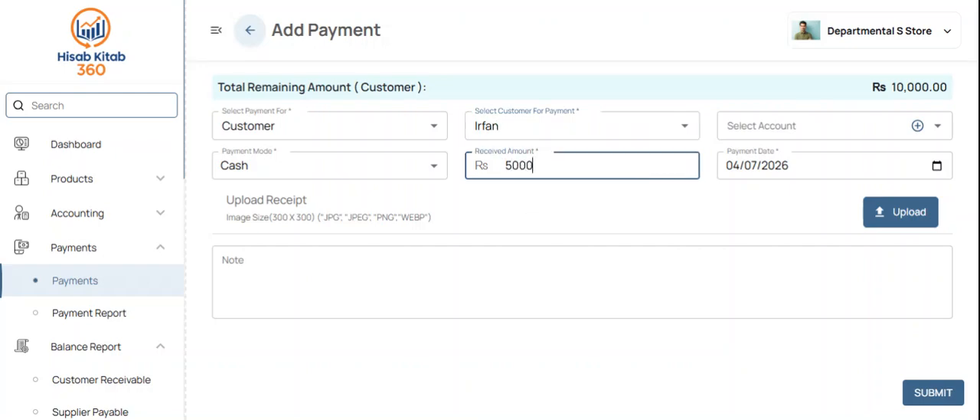
{"action": "left_click", "coordinate": [915, 392]}
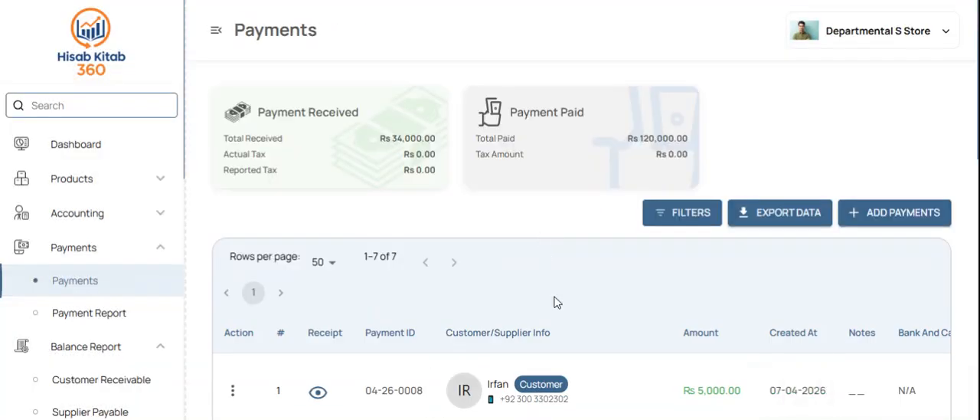
Step: Start a new supplier payment and check the remaining amounts for Nestlé Supplier and Unilever Distributor
{"action": "left_click", "coordinate": [881, 224]}
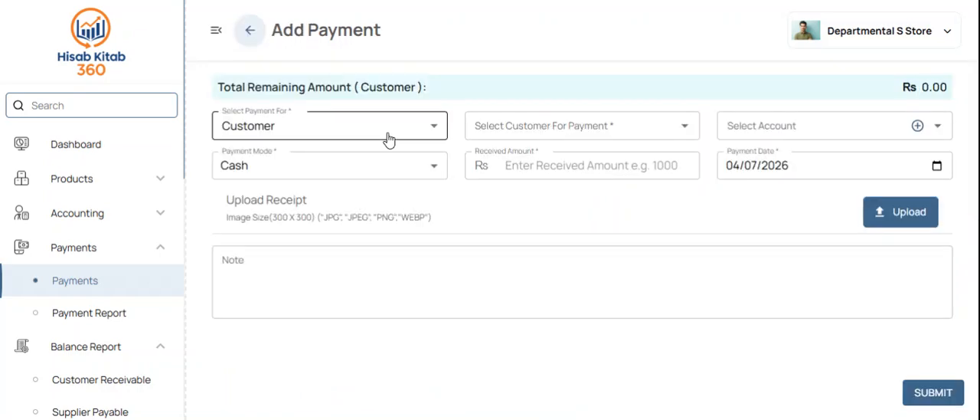
{"action": "left_click", "coordinate": [378, 135]}
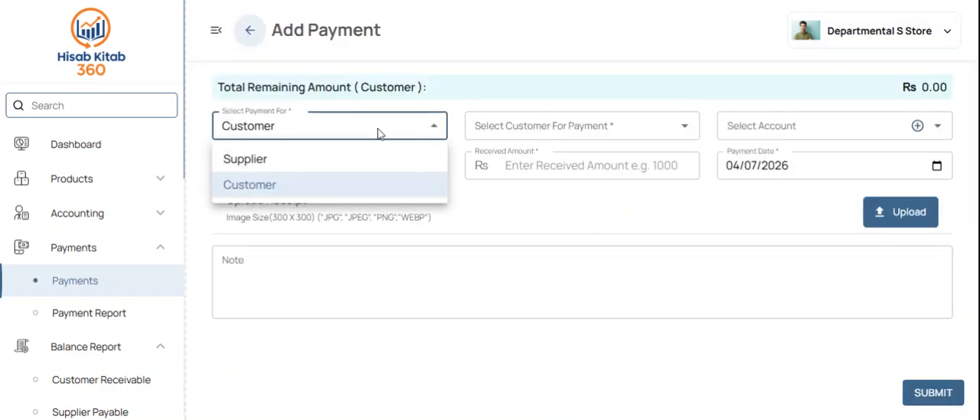
{"action": "left_click", "coordinate": [300, 165]}
{"action": "left_click", "coordinate": [536, 126]}
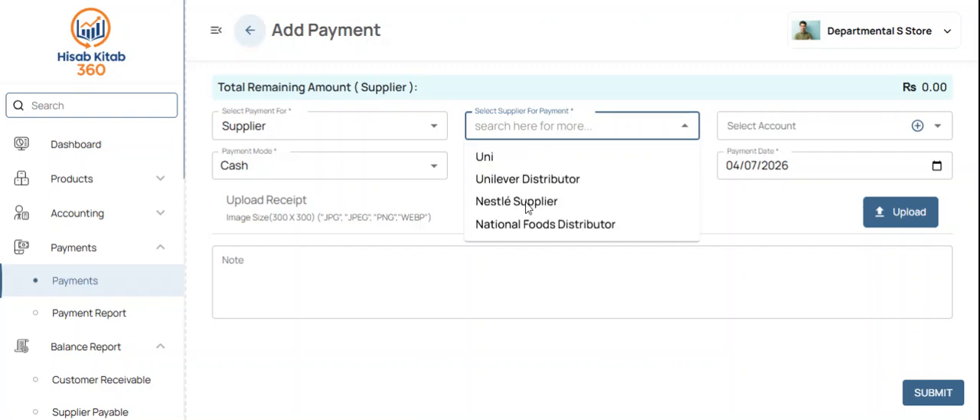
{"action": "left_click", "coordinate": [524, 202]}
{"action": "left_click", "coordinate": [552, 126]}
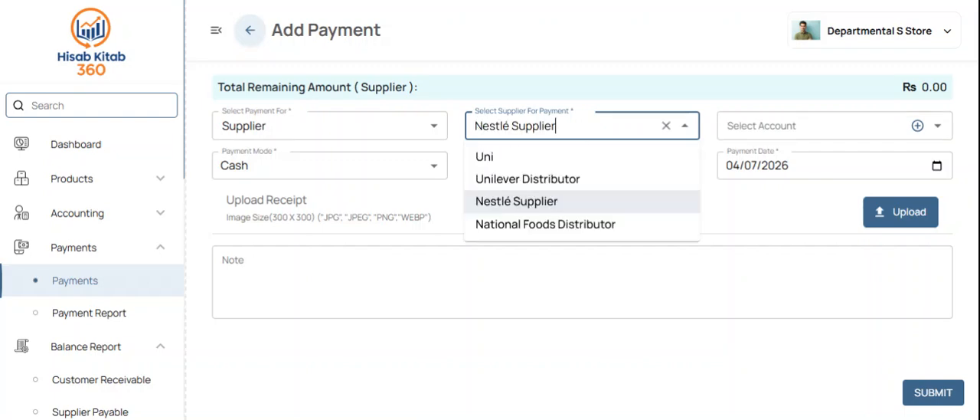
{"action": "left_click", "coordinate": [527, 184]}
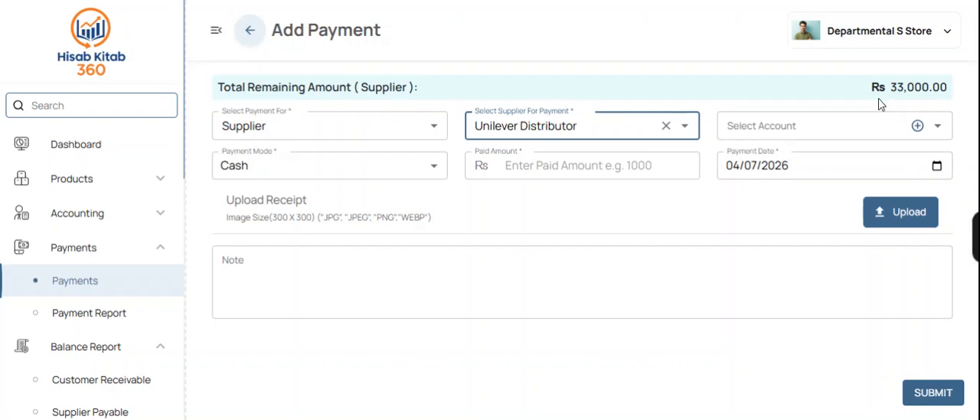
{"action": "left_click", "coordinate": [618, 158]}
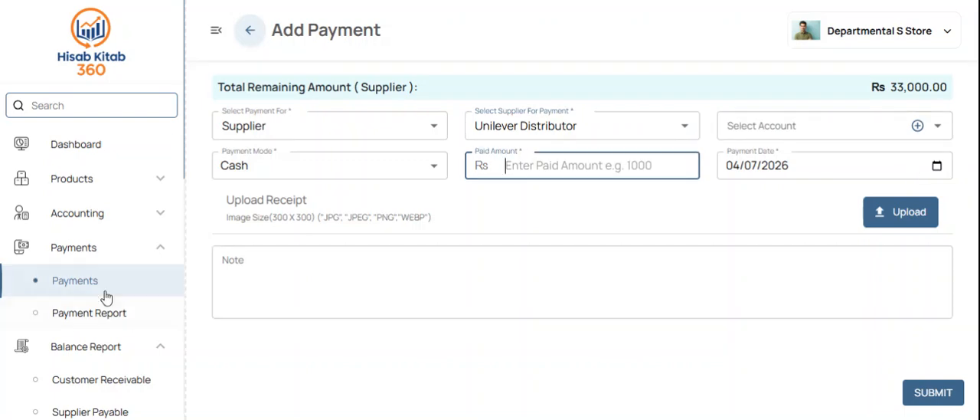
Step: Open the Payment Report and review the income, expense and purchase totals and the listed payments
{"action": "left_click", "coordinate": [86, 325]}
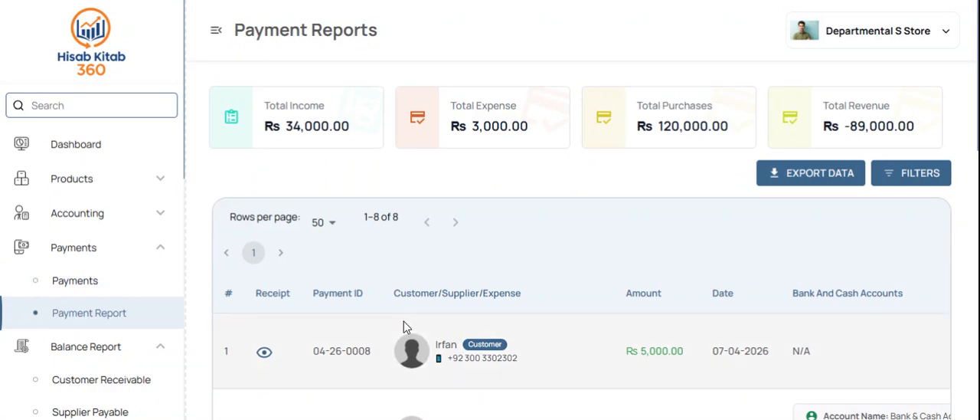
{"action": "scroll", "coordinate": [404, 321], "scroll_direction": "down", "scroll_amount": 5}
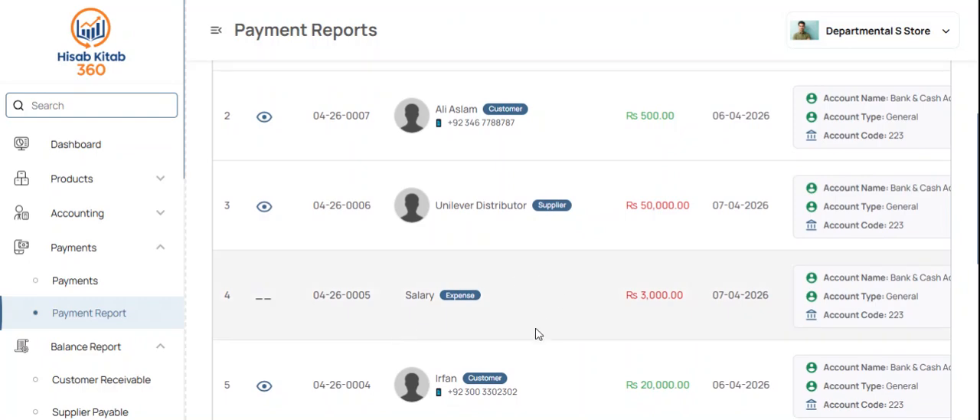
{"action": "scroll", "coordinate": [536, 334], "scroll_direction": "down", "scroll_amount": 1}
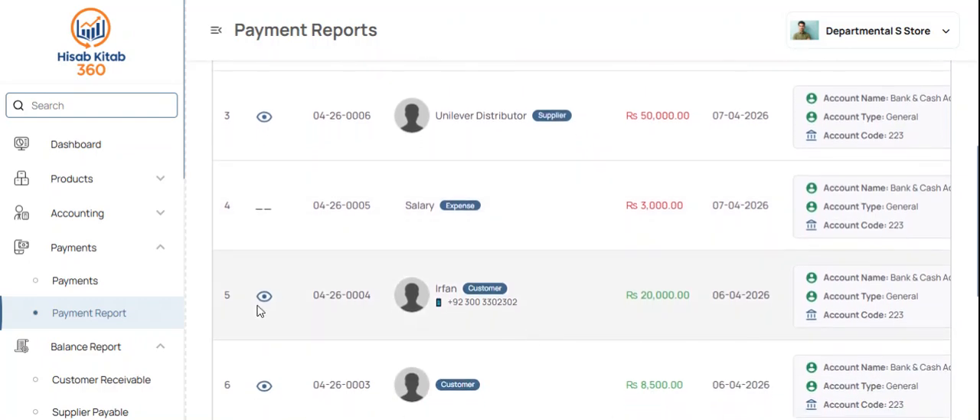
Step: Open the Customer Receivable report and examine the customer's latest sale, latest payment and pending amount
{"action": "left_click", "coordinate": [124, 257]}
{"action": "left_click", "coordinate": [89, 320]}
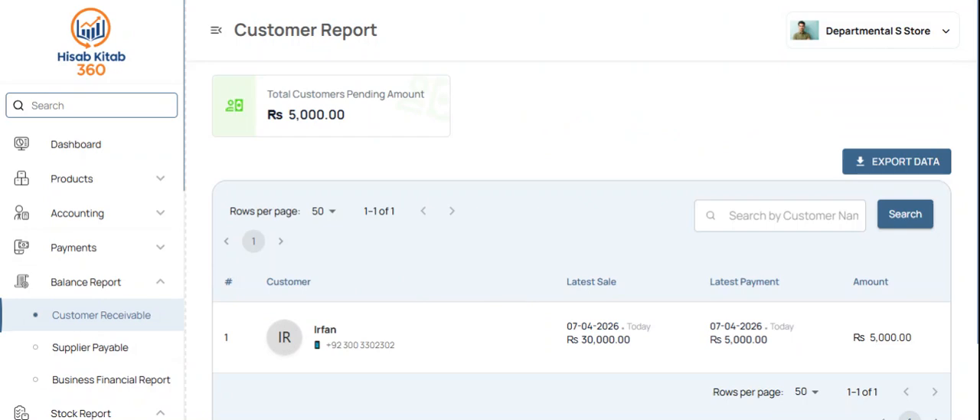
{"action": "left_click_drag", "start_coordinate": [899, 349], "coordinate": [664, 348]}
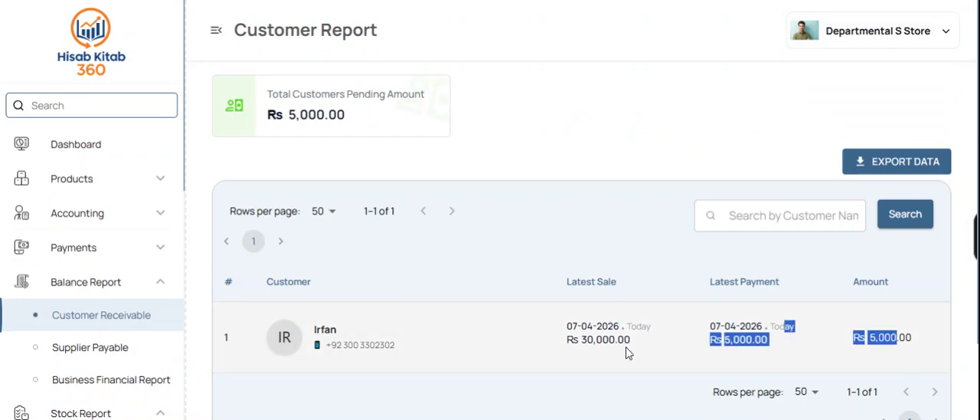
{"action": "left_click", "coordinate": [596, 336]}
{"action": "scroll", "coordinate": [595, 333], "scroll_direction": "down", "scroll_amount": 1}
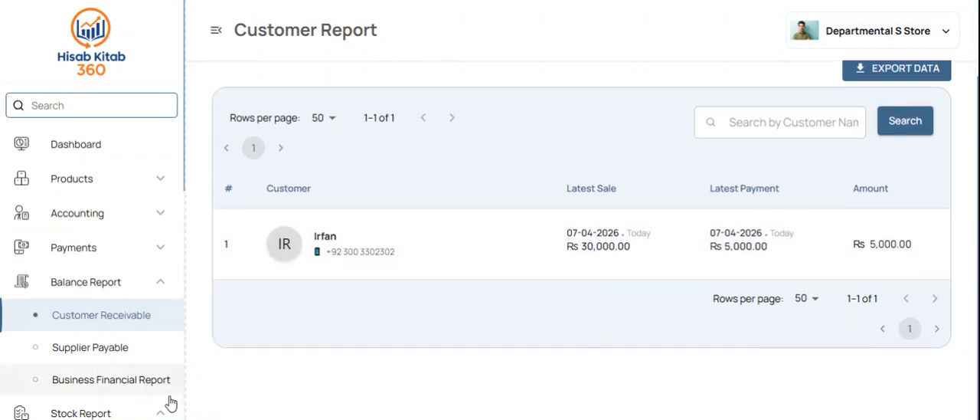
Step: Open the Supplier Payable report and examine the amount owed to Unilever Distributor
{"action": "left_click", "coordinate": [54, 351]}
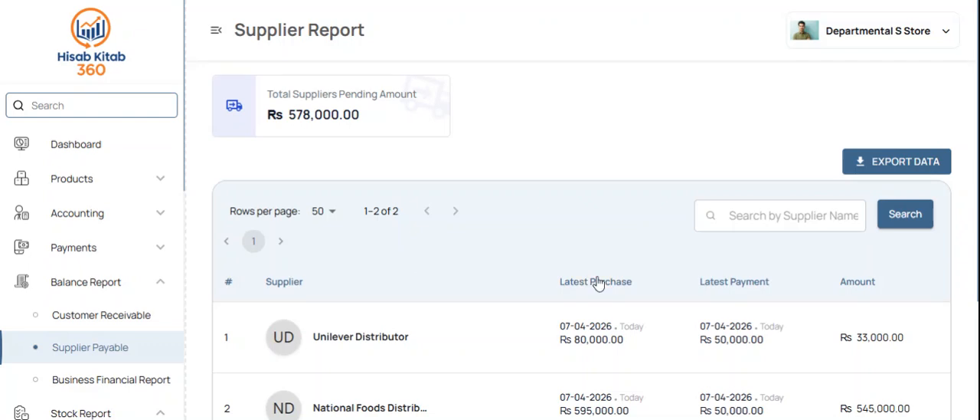
{"action": "scroll", "coordinate": [599, 281], "scroll_direction": "down", "scroll_amount": 2}
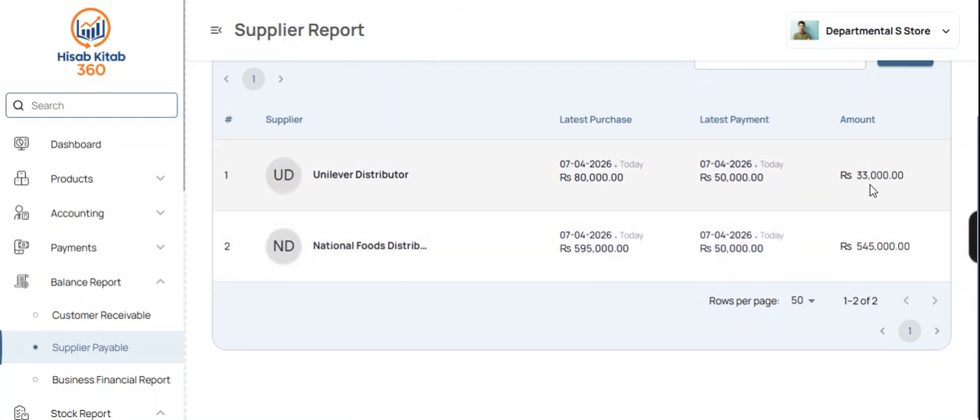
{"action": "left_click_drag", "start_coordinate": [890, 189], "coordinate": [825, 184]}
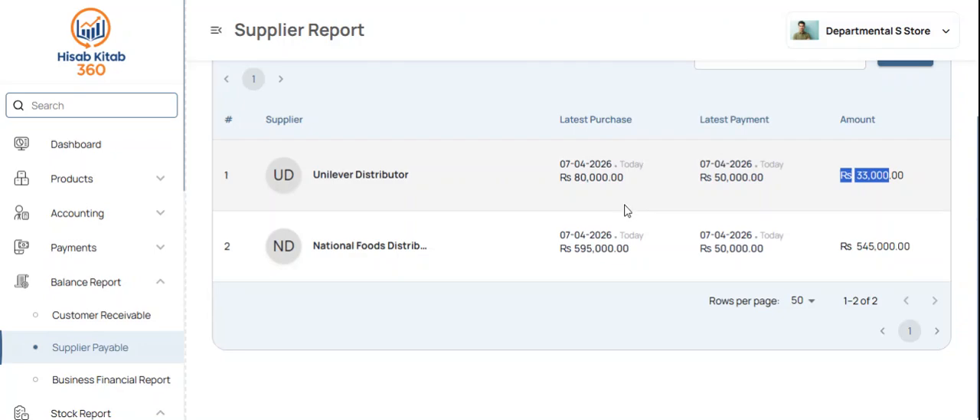
Step: Open the Business Financial Report and compare the purchasing and selling perspectives, including bank balances, supplier payables and business value
{"action": "left_click", "coordinate": [579, 188]}
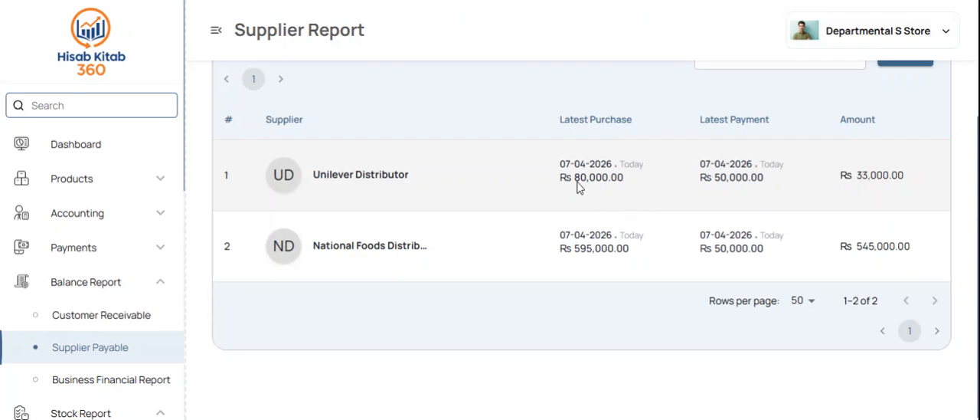
{"action": "left_click", "coordinate": [90, 383]}
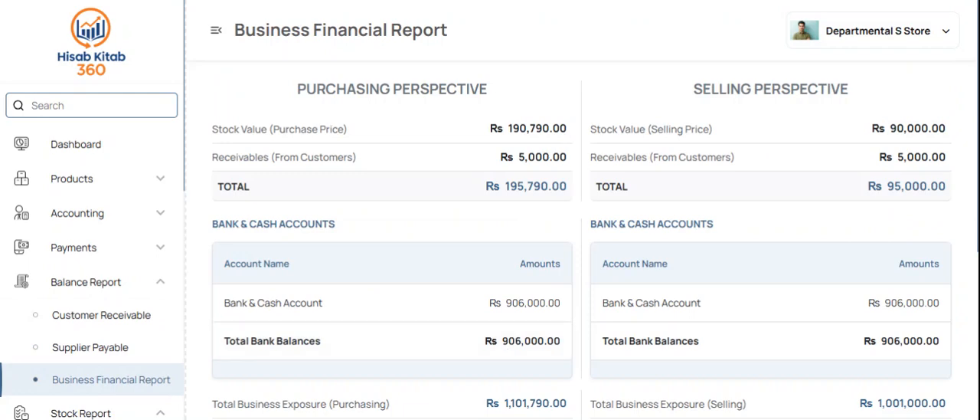
{"action": "scroll", "coordinate": [580, 318], "scroll_direction": "down", "scroll_amount": 3}
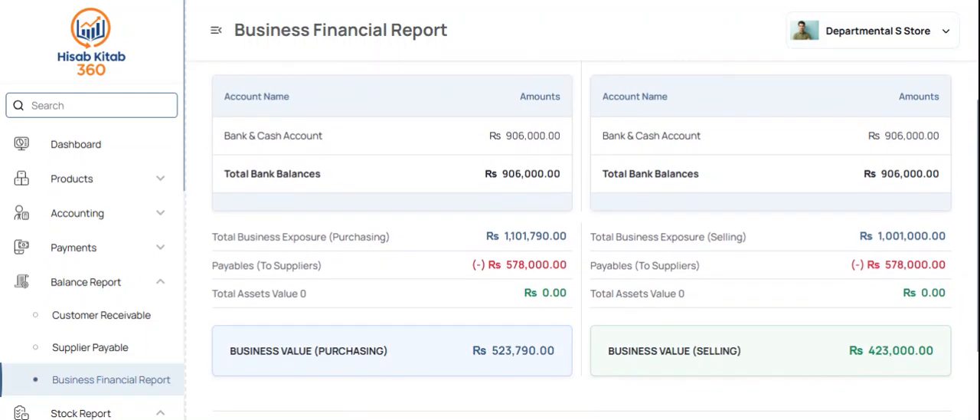
{"action": "scroll", "coordinate": [580, 317], "scroll_direction": "up", "scroll_amount": 3}
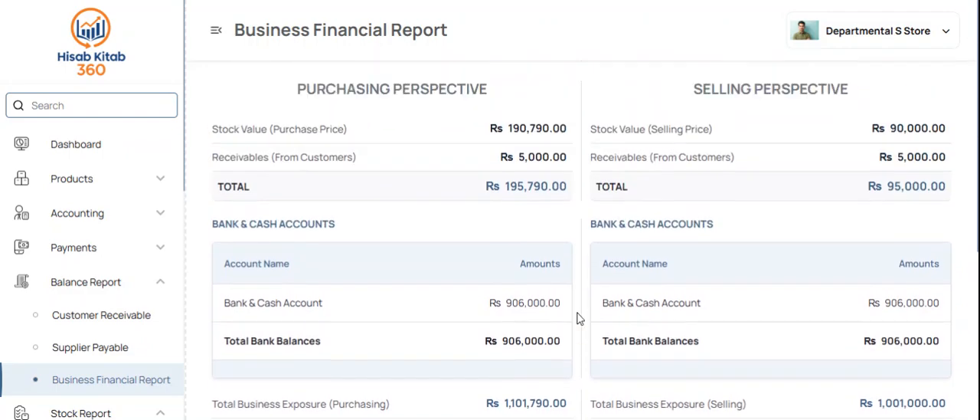
{"action": "scroll", "coordinate": [579, 317], "scroll_direction": "down", "scroll_amount": 2}
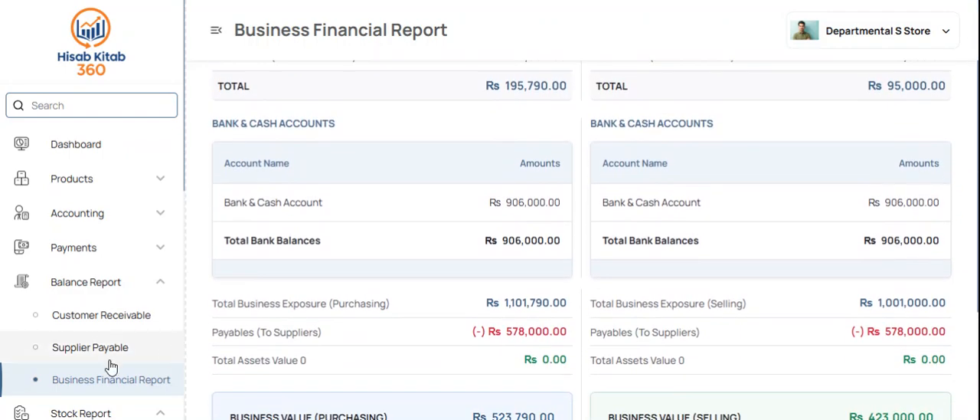
Step: Open the Stock in Hand report and examine each product's pricing, stock details and balancing information, especially the available Biscuits quantity
{"action": "left_click", "coordinate": [101, 283]}
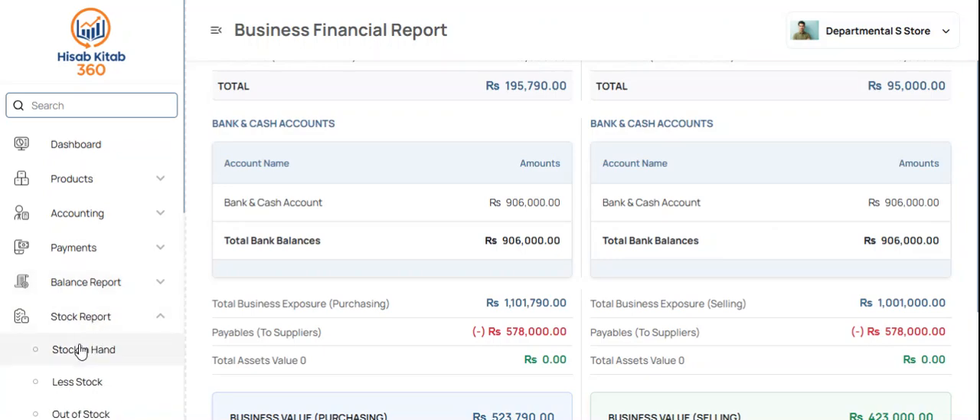
{"action": "left_click", "coordinate": [79, 350]}
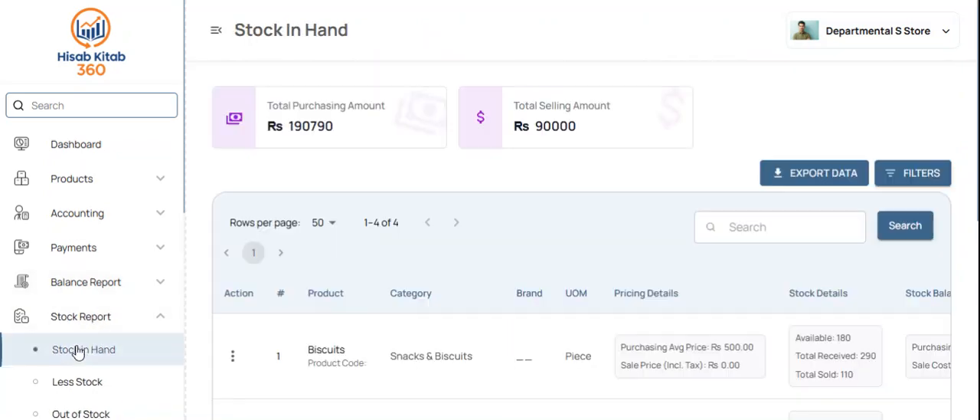
{"action": "scroll", "coordinate": [76, 348], "scroll_direction": "down", "scroll_amount": 1}
{"action": "scroll", "coordinate": [428, 300], "scroll_direction": "down", "scroll_amount": 3}
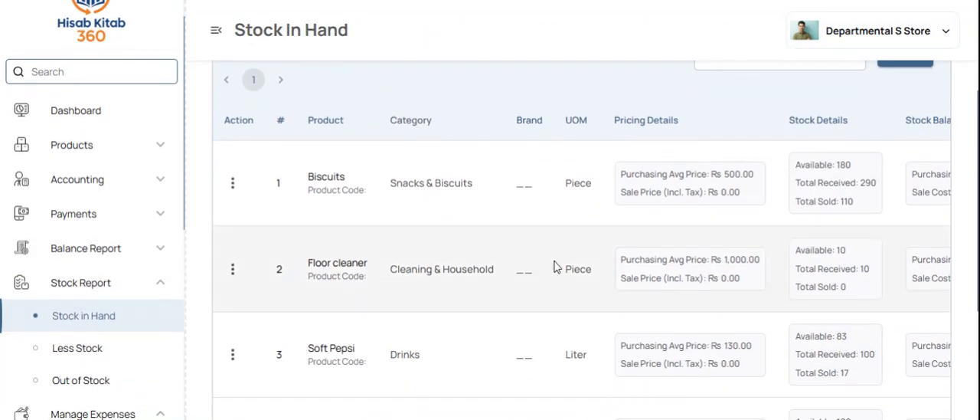
{"action": "scroll", "coordinate": [557, 267], "scroll_direction": "right", "scroll_amount": 2}
{"action": "left_click_drag", "start_coordinate": [747, 164], "coordinate": [708, 165]}
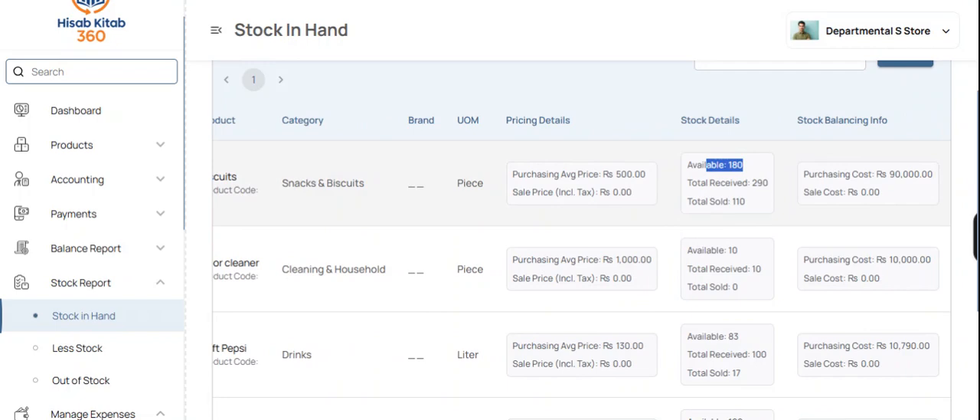
{"action": "scroll", "coordinate": [552, 203], "scroll_direction": "left", "scroll_amount": 2}
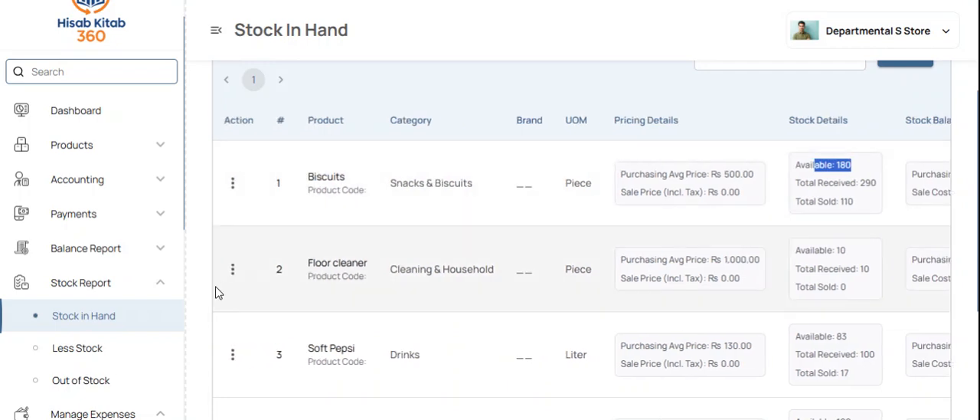
Step: Check the Less Stock report and the Out of Stock report for products that need restocking
{"action": "left_click", "coordinate": [64, 354]}
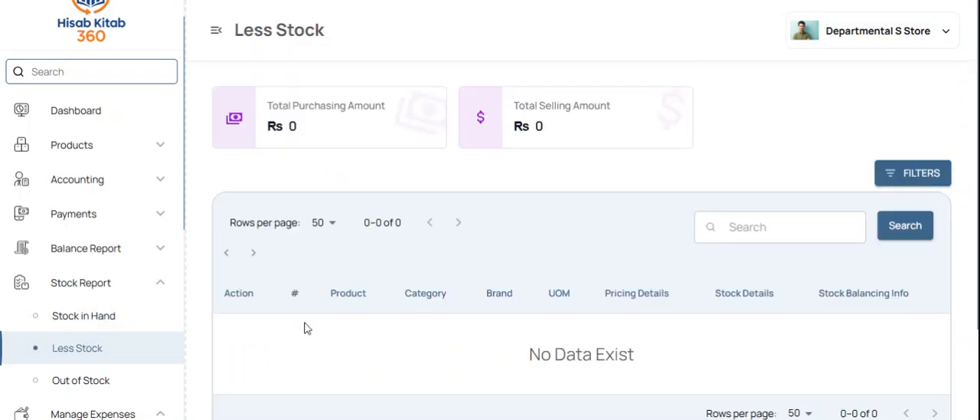
{"action": "left_click", "coordinate": [120, 390]}
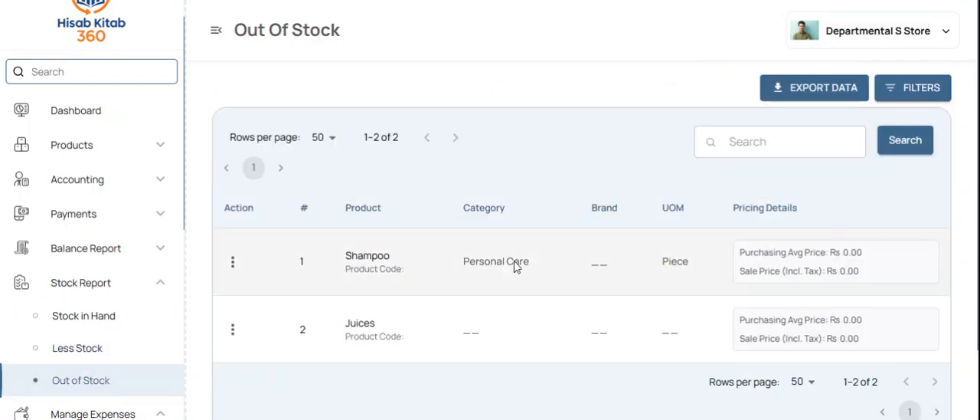
Step: Open the expense categories and review the existing list
{"action": "scroll", "coordinate": [107, 310], "scroll_direction": "down", "scroll_amount": 2}
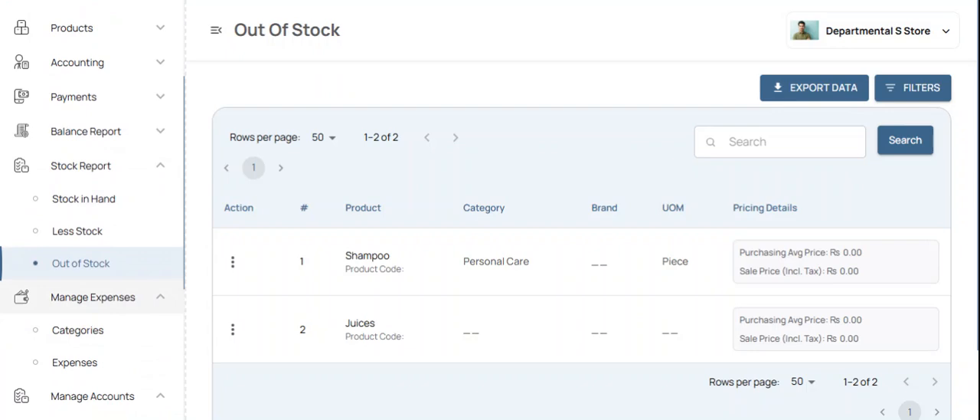
{"action": "left_click", "coordinate": [88, 337]}
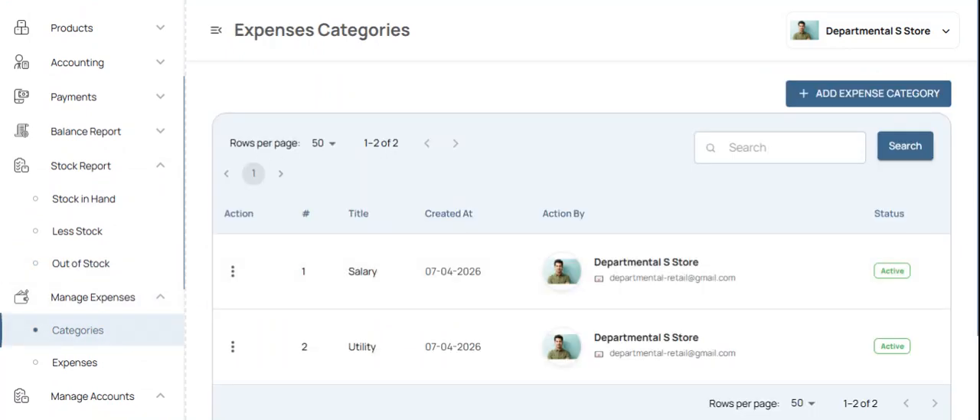
{"action": "left_click", "coordinate": [152, 173]}
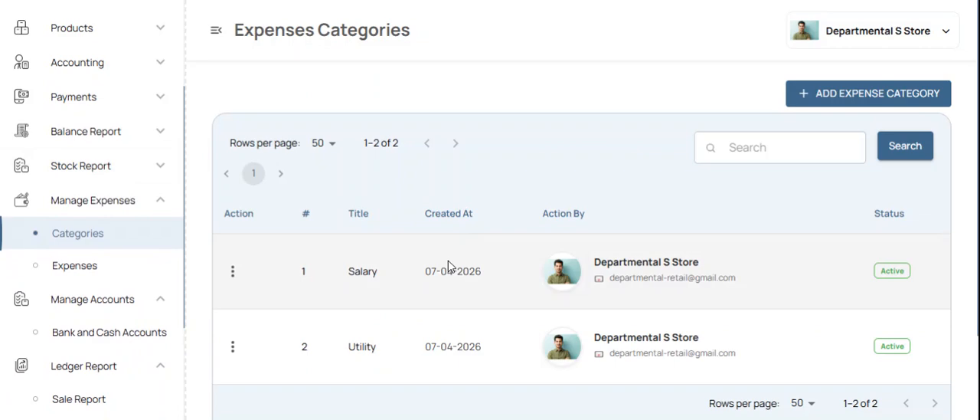
{"action": "scroll", "coordinate": [468, 309], "scroll_direction": "down", "scroll_amount": 2}
{"action": "scroll", "coordinate": [469, 309], "scroll_direction": "up", "scroll_amount": 2}
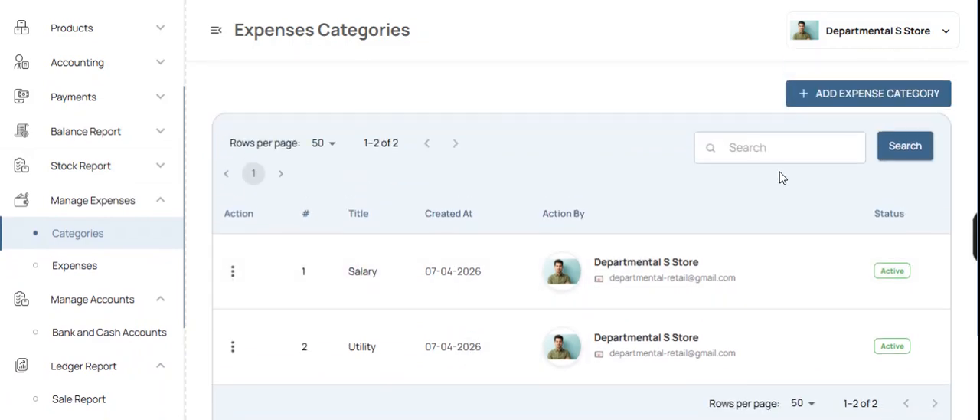
Step: Add an active expense category titled "Electrucity bill" and check it in the category list
{"action": "left_click", "coordinate": [877, 92]}
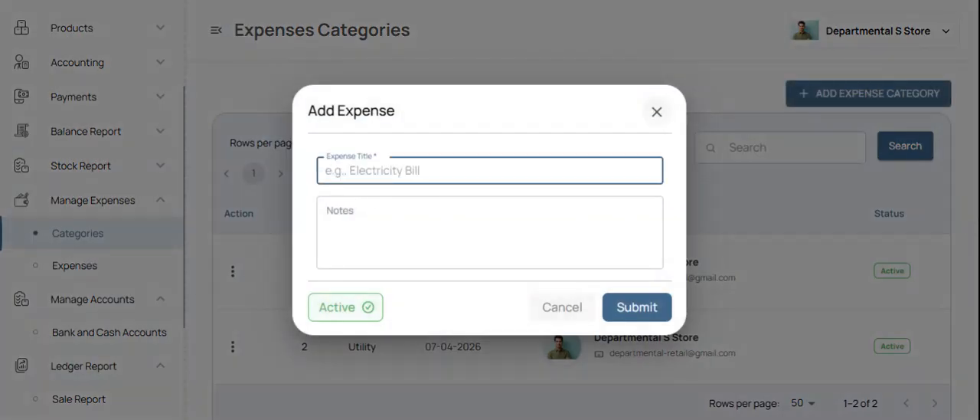
{"action": "type", "text": "Elec"}
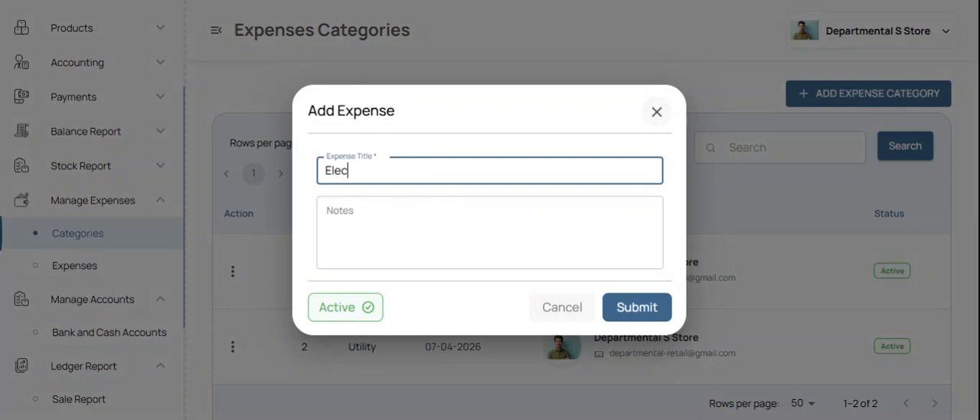
{"action": "type", "text": "trucity bill"}
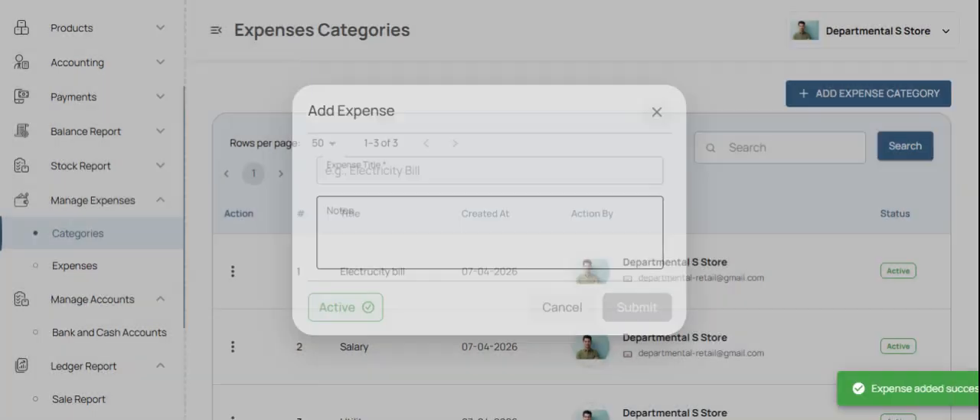
{"action": "scroll", "coordinate": [452, 306], "scroll_direction": "down", "scroll_amount": 3}
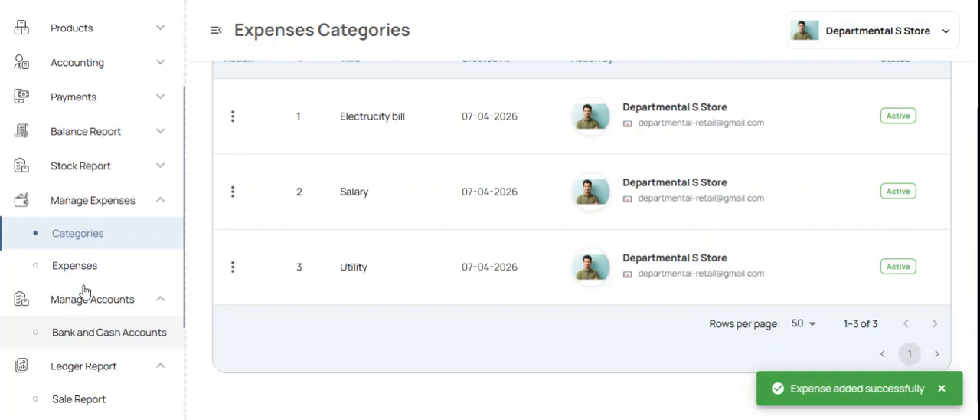
Step: Open the Expenses page and review the total amount and the recorded expense
{"action": "left_click", "coordinate": [95, 269]}
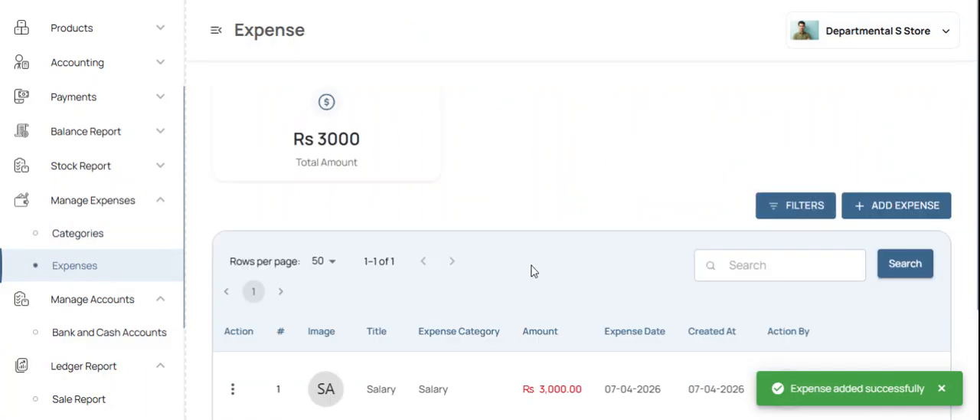
{"action": "scroll", "coordinate": [882, 170], "scroll_direction": "down", "scroll_amount": 2}
{"action": "scroll", "coordinate": [882, 184], "scroll_direction": "up", "scroll_amount": 2}
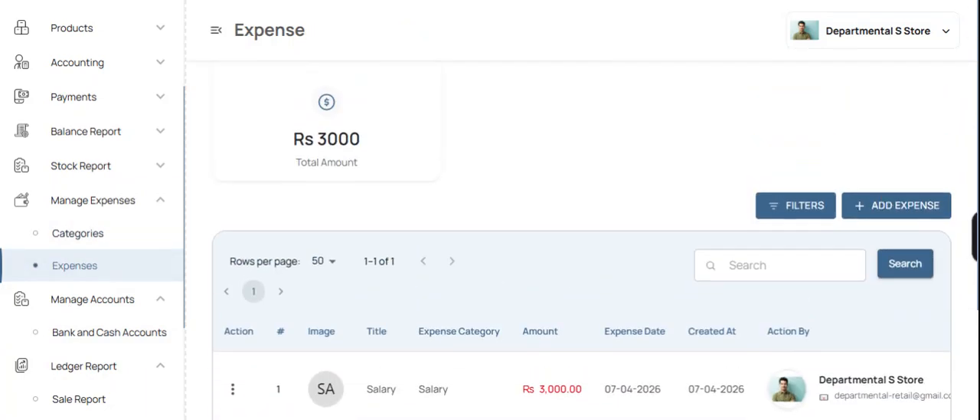
{"action": "scroll", "coordinate": [853, 203], "scroll_direction": "down", "scroll_amount": 2}
{"action": "scroll", "coordinate": [855, 206], "scroll_direction": "up", "scroll_amount": 2}
{"action": "scroll", "coordinate": [855, 206], "scroll_direction": "up", "scroll_amount": 1}
Step: Start a new expense titled "Tea" with amount 10000 and expense date 04/07/2026
{"action": "left_click", "coordinate": [873, 203]}
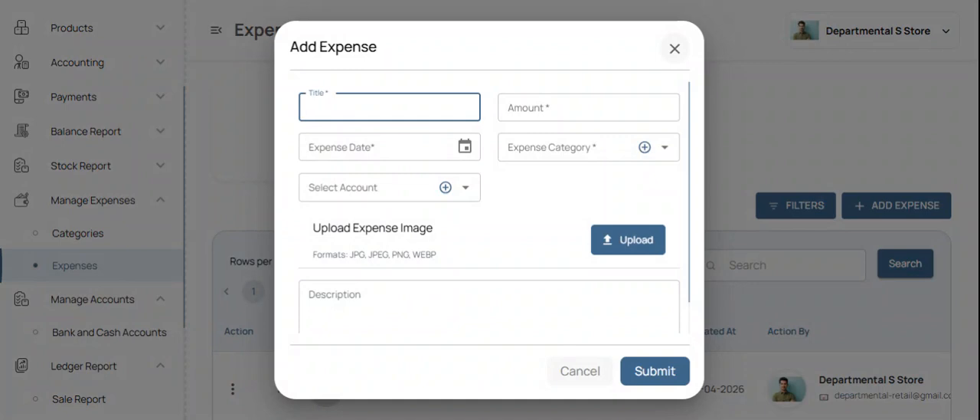
{"action": "type", "text": "U"}
{"action": "key", "text": "BackSpace"}
{"action": "type", "text": "Tea"}
{"action": "key", "text": "Tab"}
{"action": "type", "text": "10000"}
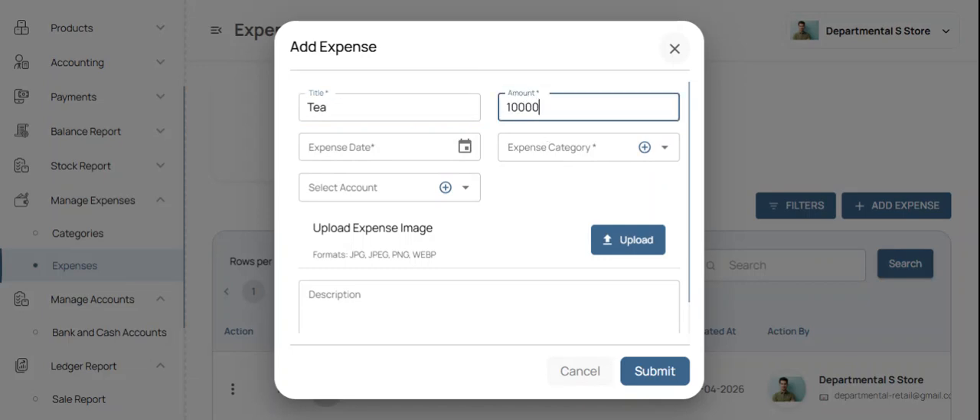
{"action": "key", "text": "Tab"}
{"action": "left_click", "coordinate": [464, 146]}
{"action": "left_click", "coordinate": [384, 270]}
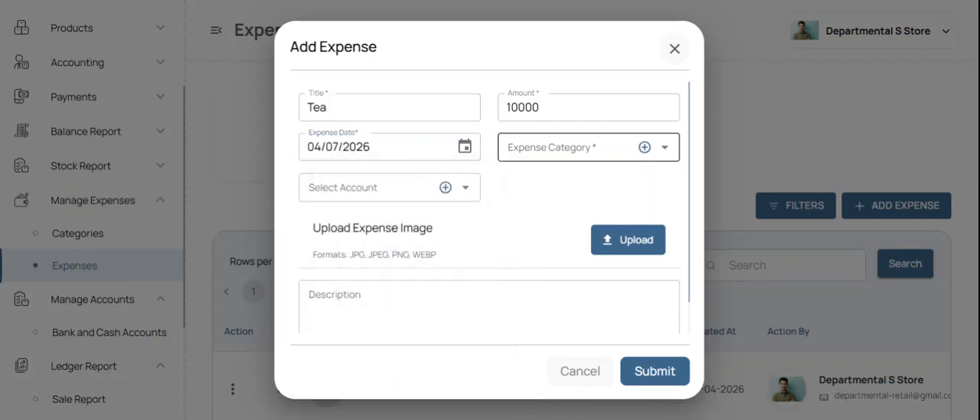
Step: Assign the Tea expense to the Utility category and the Bank & Cash Account, and submit it
{"action": "left_click", "coordinate": [553, 147]}
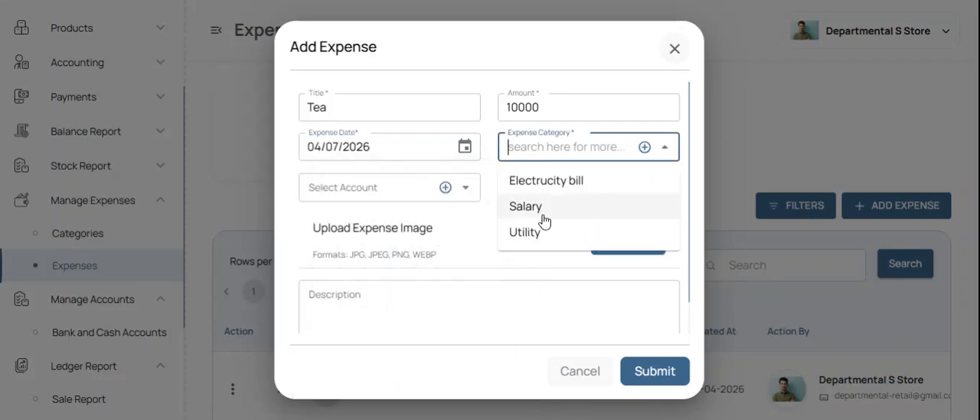
{"action": "left_click", "coordinate": [528, 233]}
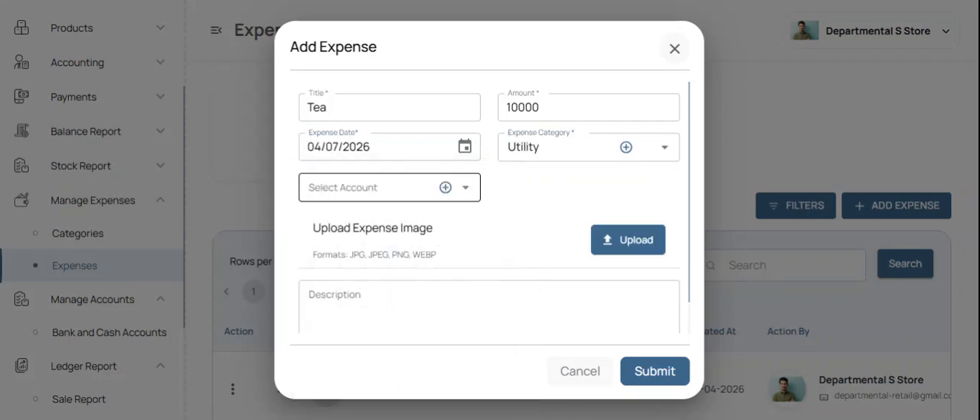
{"action": "left_click", "coordinate": [367, 187]}
{"action": "left_click", "coordinate": [383, 223]}
{"action": "left_click", "coordinate": [663, 383]}
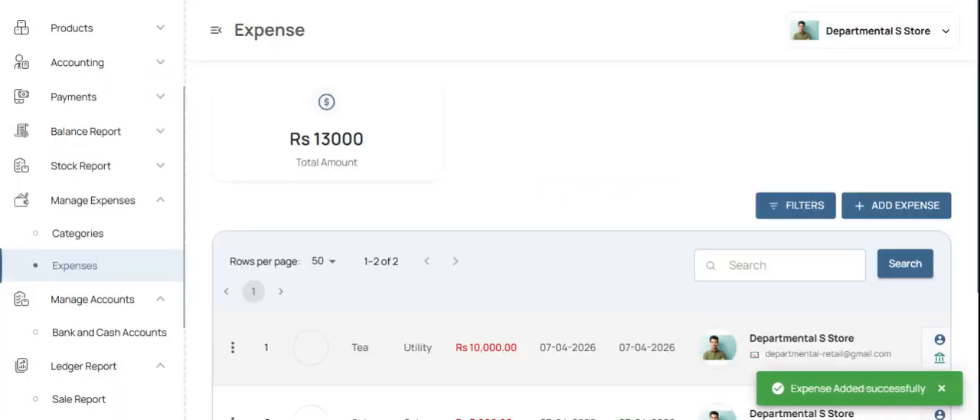
Step: Review the updated expense total and the details of the Tea and Salary entries in the expense list
{"action": "scroll", "coordinate": [563, 326], "scroll_direction": "down", "scroll_amount": 3}
{"action": "scroll", "coordinate": [605, 279], "scroll_direction": "up", "scroll_amount": 3}
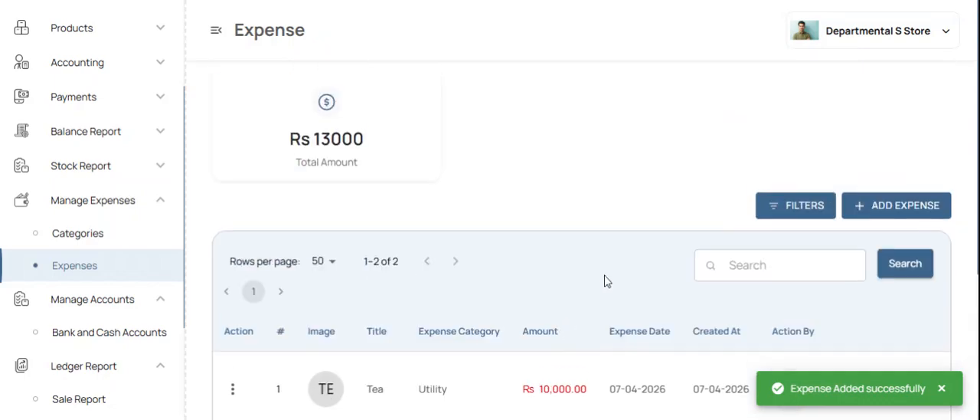
{"action": "scroll", "coordinate": [604, 287], "scroll_direction": "down", "scroll_amount": 3}
{"action": "scroll", "coordinate": [602, 286], "scroll_direction": "up", "scroll_amount": 3}
{"action": "scroll", "coordinate": [416, 287], "scroll_direction": "down", "scroll_amount": 3}
{"action": "scroll", "coordinate": [470, 212], "scroll_direction": "right", "scroll_amount": 3}
{"action": "scroll", "coordinate": [470, 212], "scroll_direction": "left", "scroll_amount": 3}
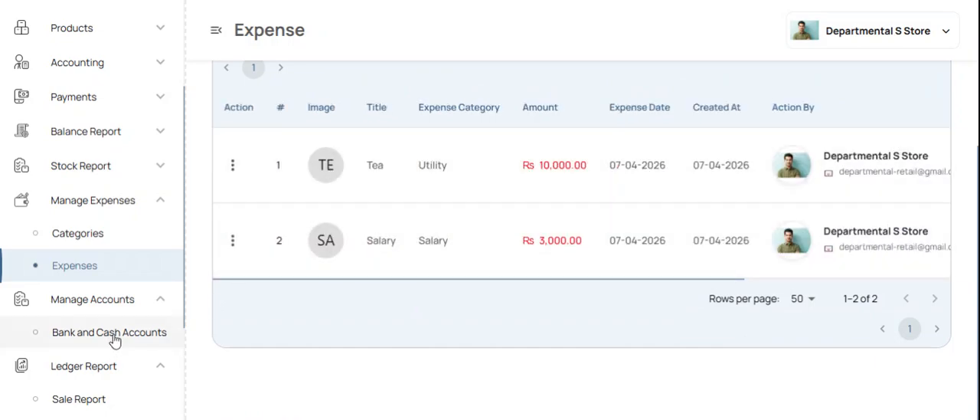
Step: Open the bank and cash accounts list and look over the blank form for adding a general account, leaving without saving
{"action": "left_click", "coordinate": [114, 339]}
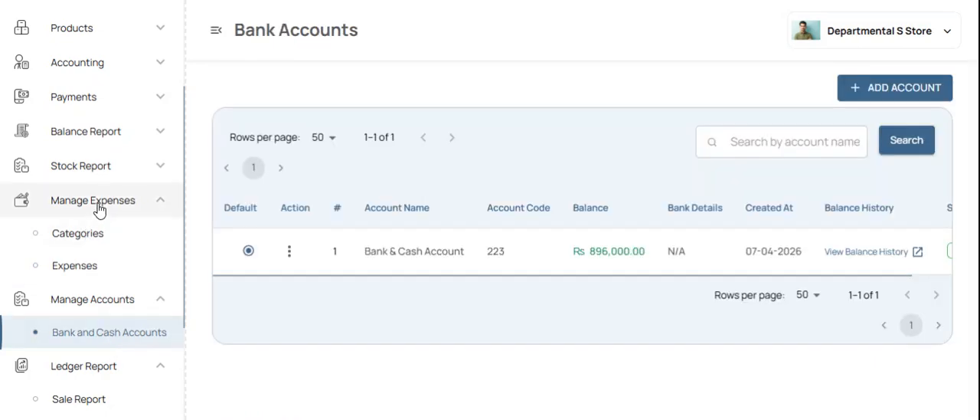
{"action": "left_click", "coordinate": [100, 207]}
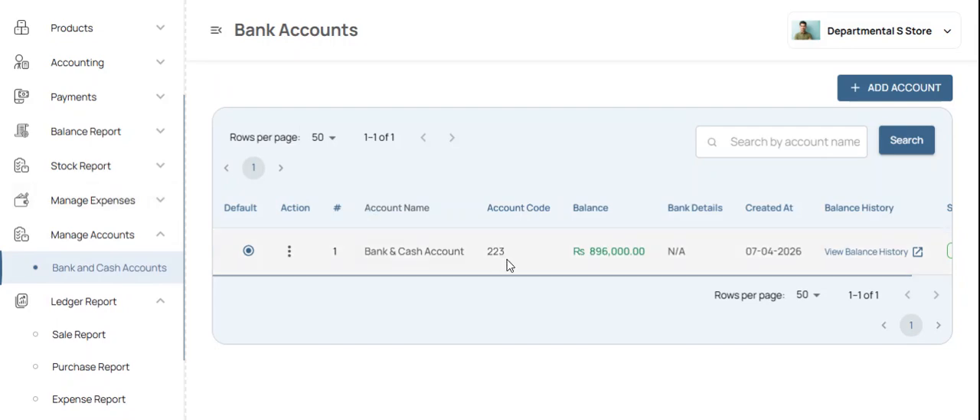
{"action": "left_click", "coordinate": [889, 93]}
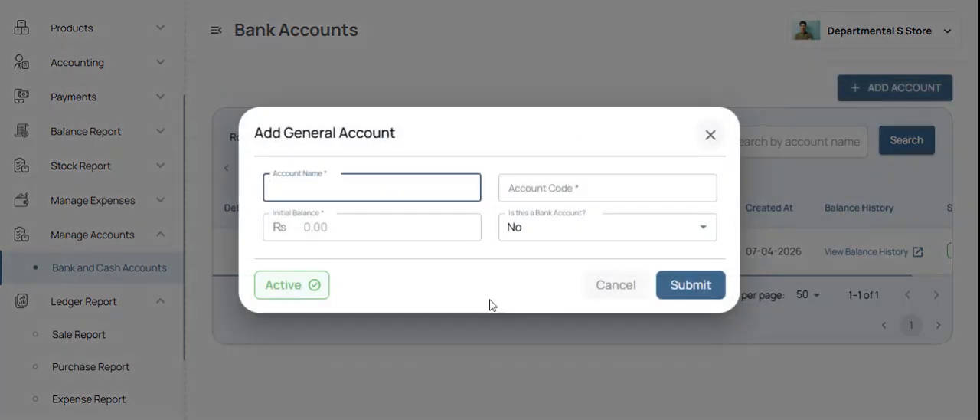
{"action": "left_click", "coordinate": [596, 293]}
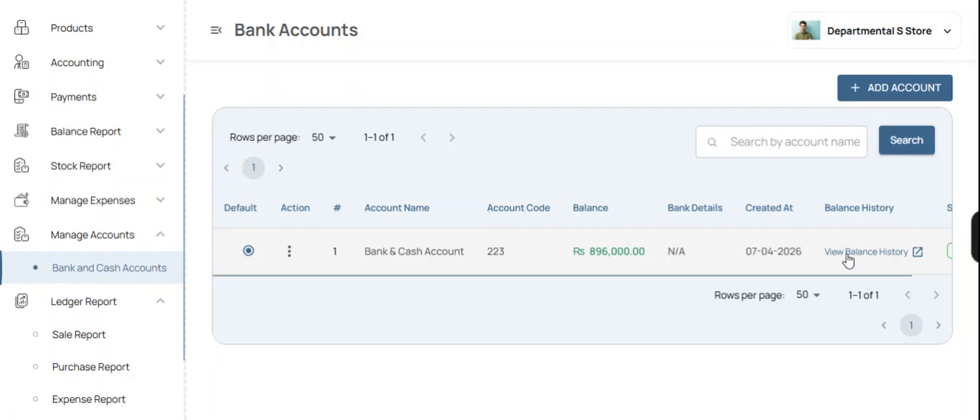
Step: Open the balance history of the Bank & Cash Account and review its recovery entries and their source details
{"action": "left_click", "coordinate": [851, 253]}
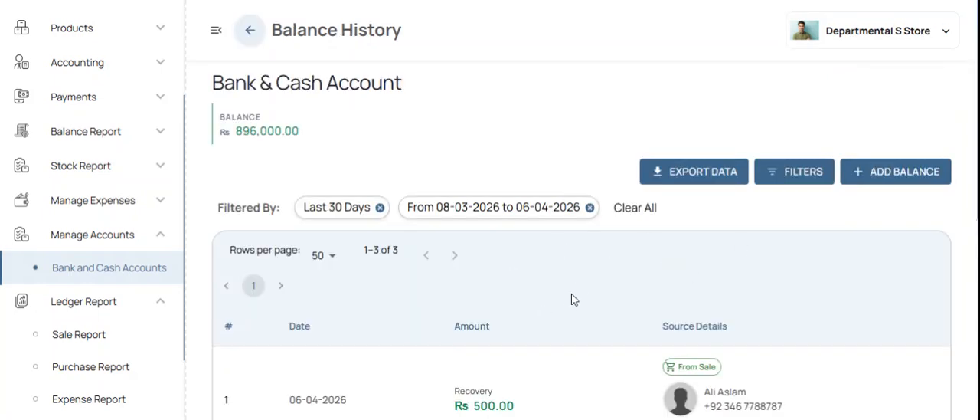
{"action": "scroll", "coordinate": [582, 278], "scroll_direction": "down", "scroll_amount": 3}
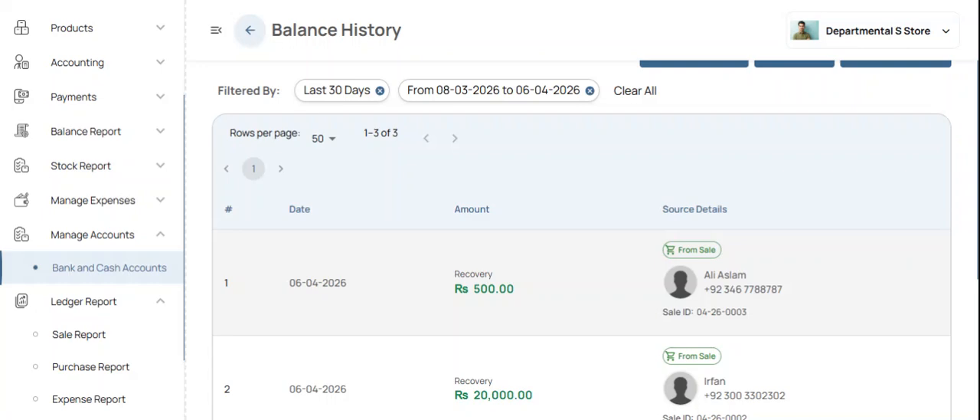
{"action": "scroll", "coordinate": [460, 314], "scroll_direction": "down", "scroll_amount": 1}
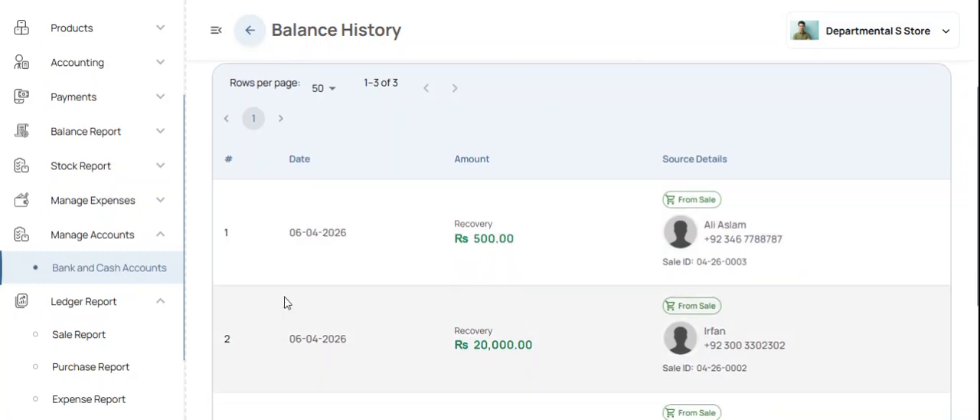
Step: View the sale ledger report, and examine the purchase ledger report's supplier entries, debit and credit amounts, and bank account details
{"action": "left_click", "coordinate": [126, 240]}
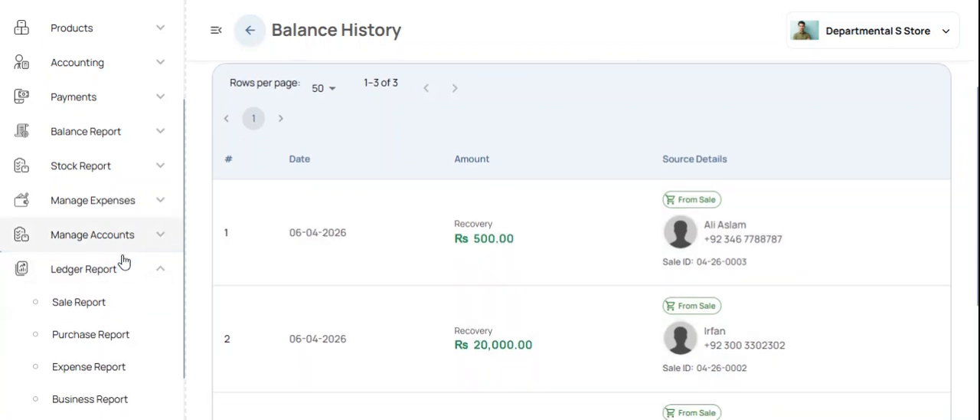
{"action": "left_click", "coordinate": [94, 310]}
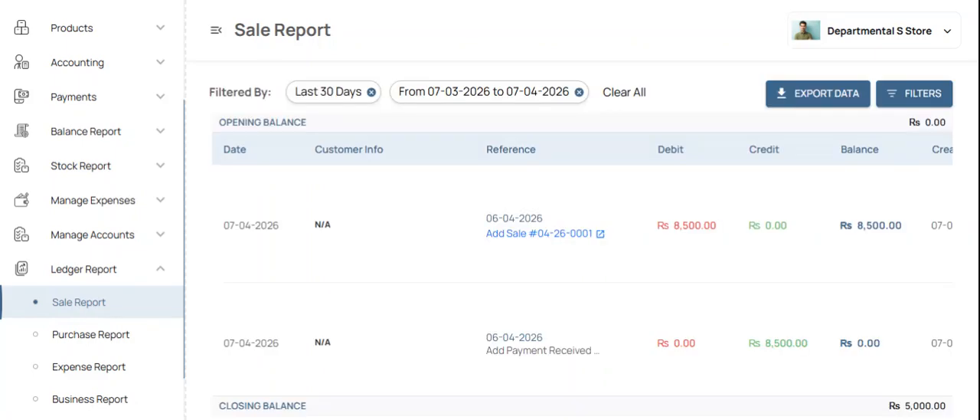
{"action": "left_click", "coordinate": [123, 339]}
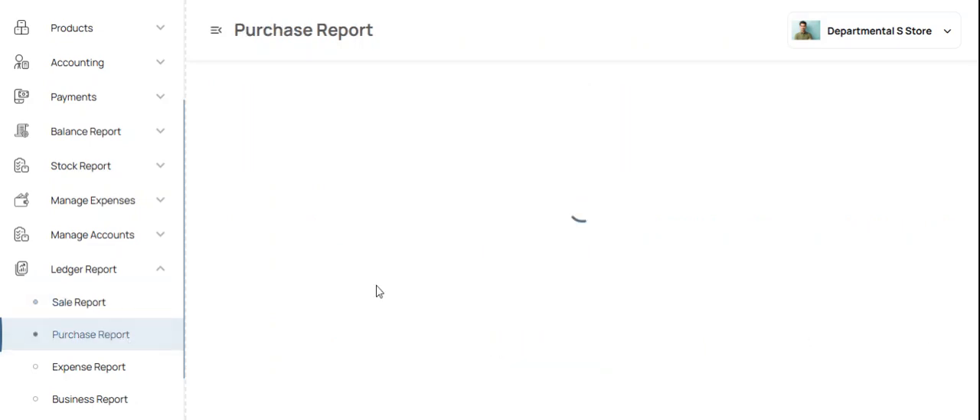
{"action": "scroll", "coordinate": [680, 239], "scroll_direction": "down", "scroll_amount": 3}
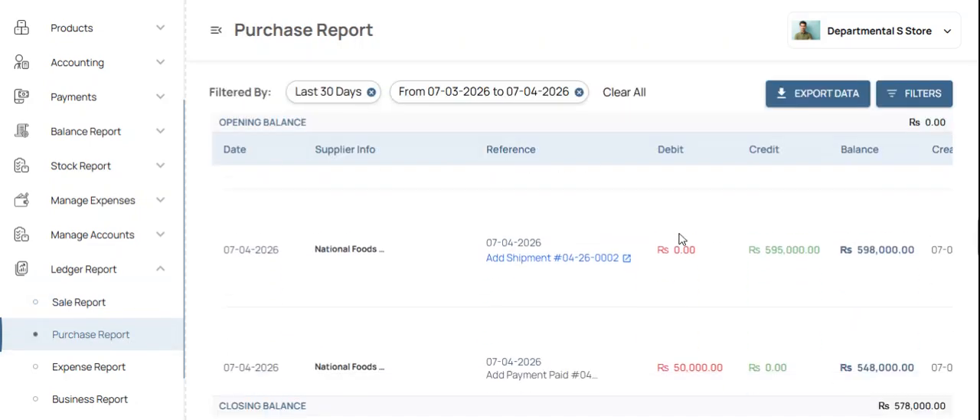
{"action": "scroll", "coordinate": [680, 239], "scroll_direction": "up", "scroll_amount": 3}
{"action": "scroll", "coordinate": [753, 298], "scroll_direction": "right", "scroll_amount": 5}
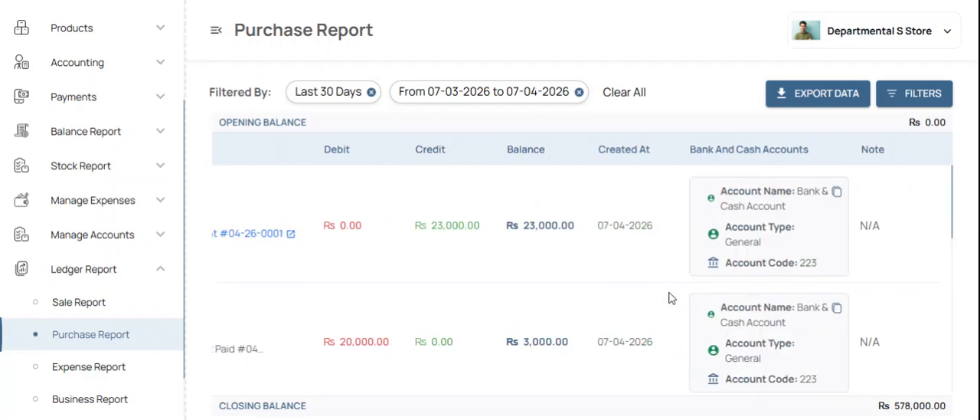
{"action": "scroll", "coordinate": [670, 298], "scroll_direction": "left", "scroll_amount": 5}
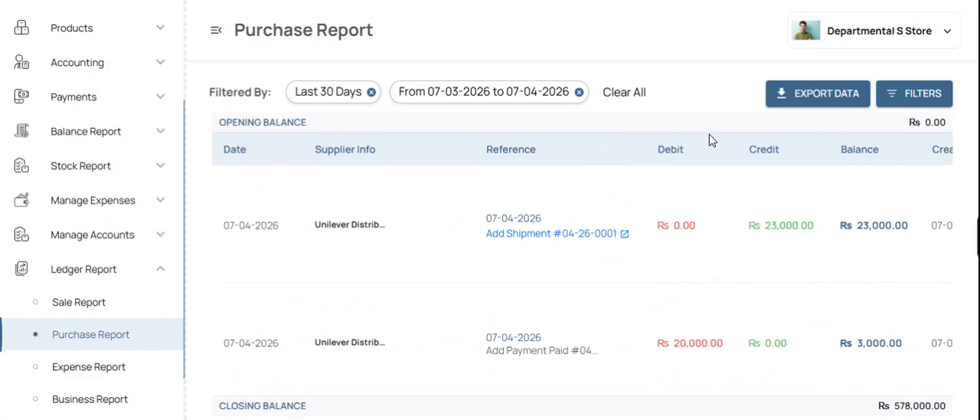
Step: View the expense ledger report, and examine the business report's combined entries and their bank and cash account details
{"action": "left_click", "coordinate": [80, 367]}
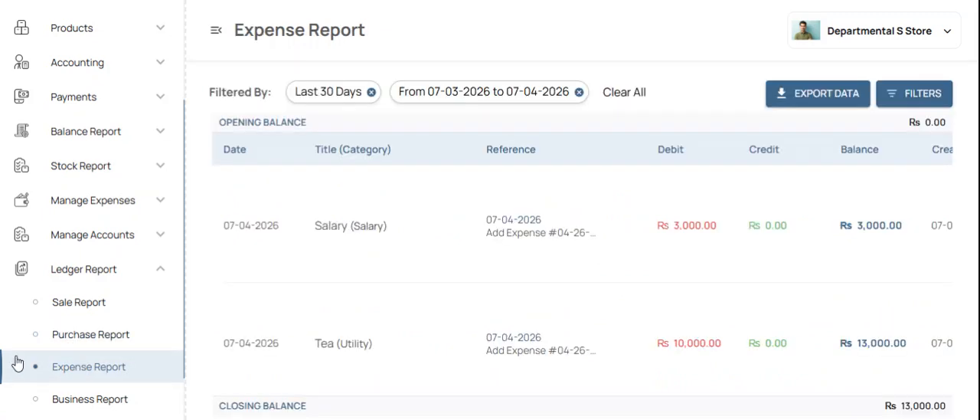
{"action": "scroll", "coordinate": [6, 346], "scroll_direction": "down", "scroll_amount": 1}
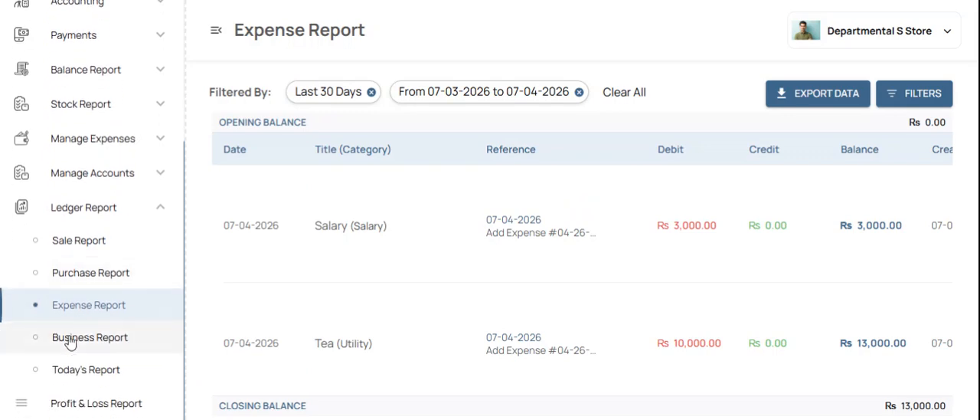
{"action": "left_click", "coordinate": [69, 341]}
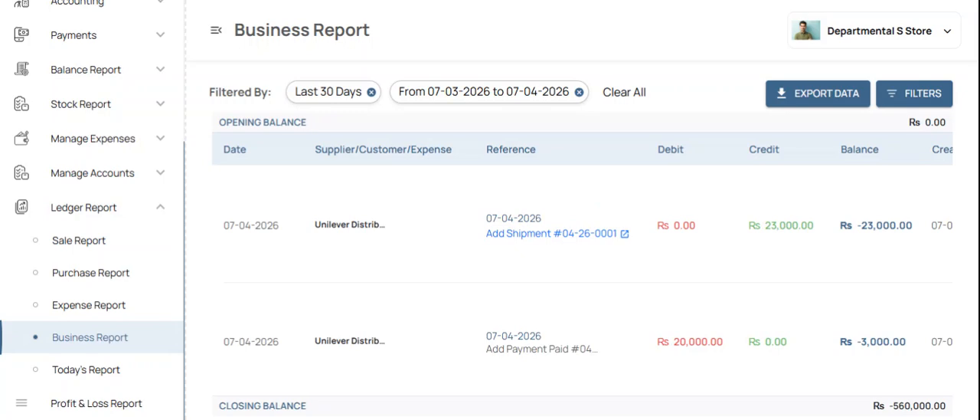
{"action": "scroll", "coordinate": [482, 319], "scroll_direction": "down", "scroll_amount": 5}
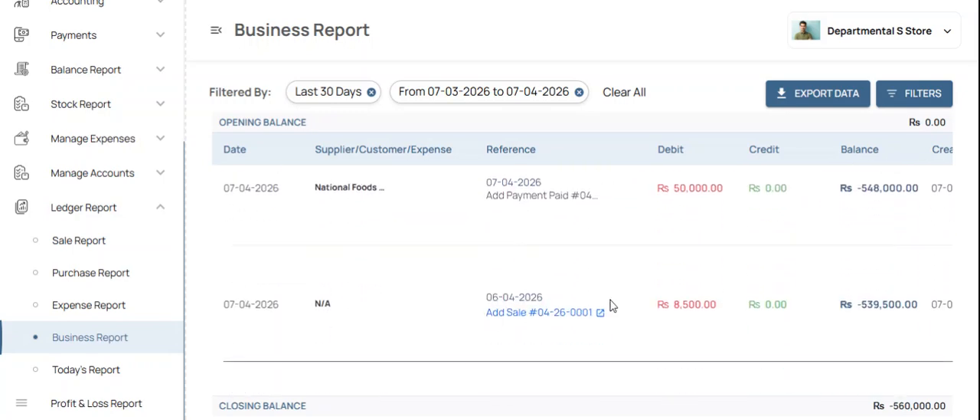
{"action": "scroll", "coordinate": [558, 316], "scroll_direction": "up", "scroll_amount": 2}
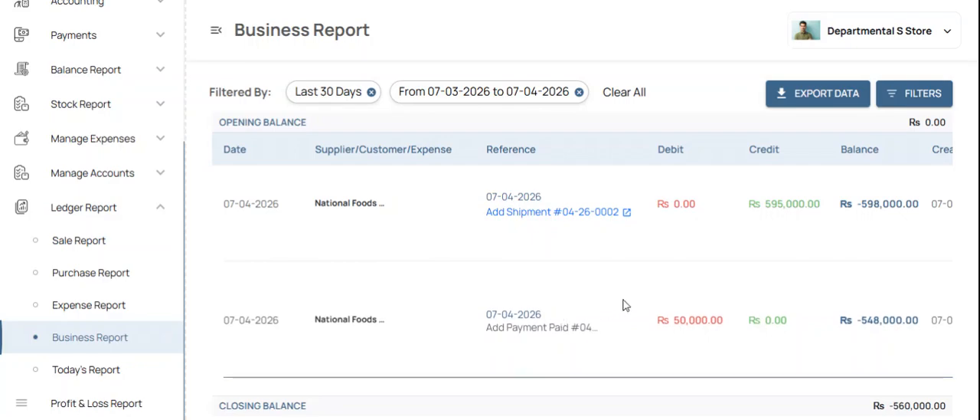
{"action": "scroll", "coordinate": [620, 311], "scroll_direction": "right", "scroll_amount": 5}
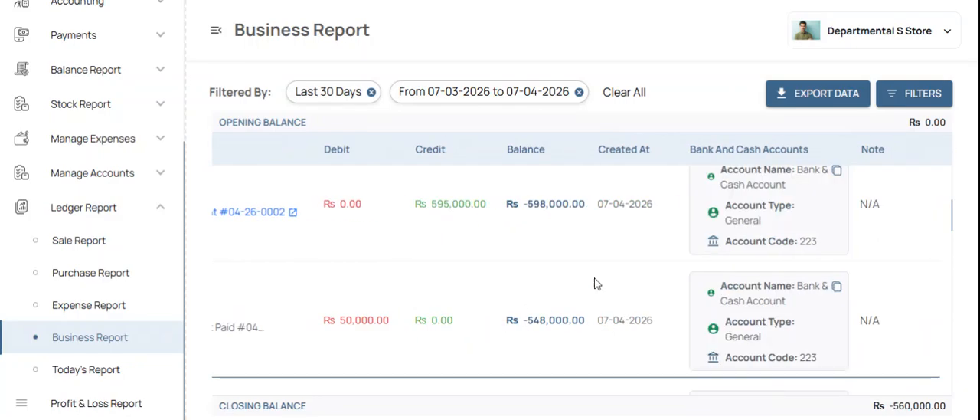
Step: View today's ledger report, and examine the sales, purchase, expense and final profit/loss figures in the Profit & Loss Report
{"action": "left_click", "coordinate": [117, 380]}
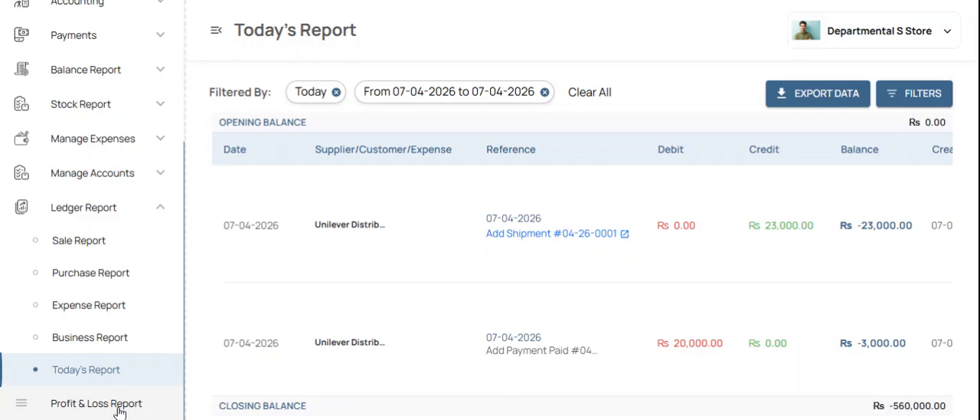
{"action": "left_click", "coordinate": [120, 406]}
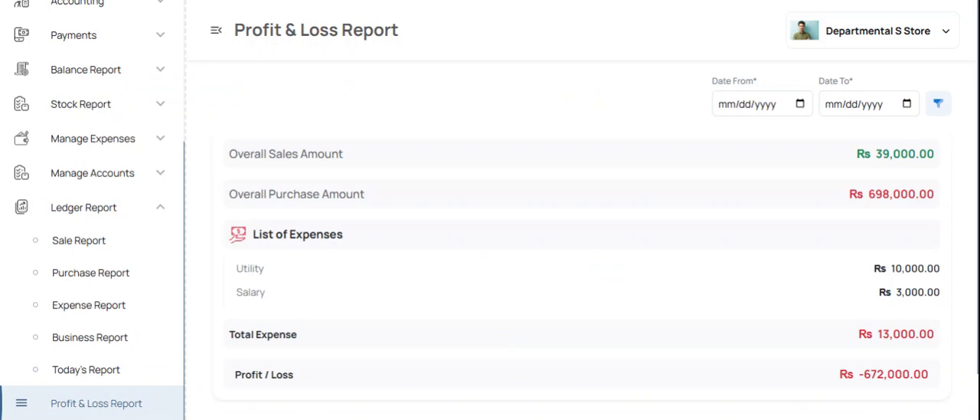
{"action": "scroll", "coordinate": [508, 338], "scroll_direction": "down", "scroll_amount": 2}
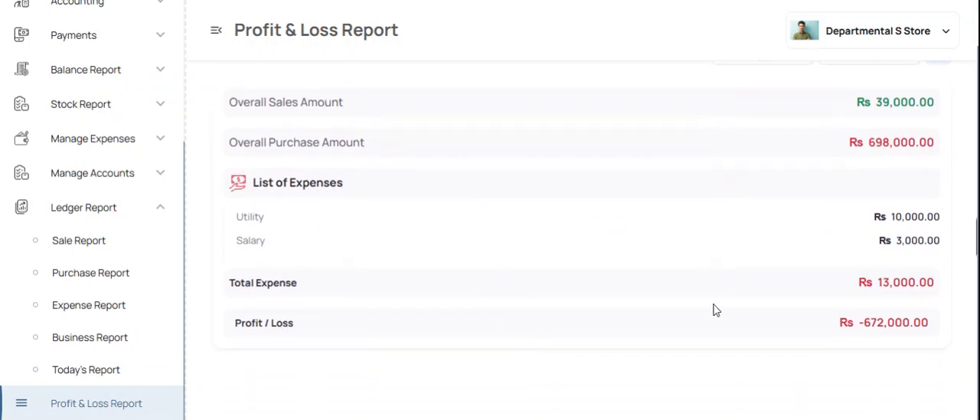
{"action": "left_click_drag", "start_coordinate": [929, 321], "coordinate": [872, 323]}
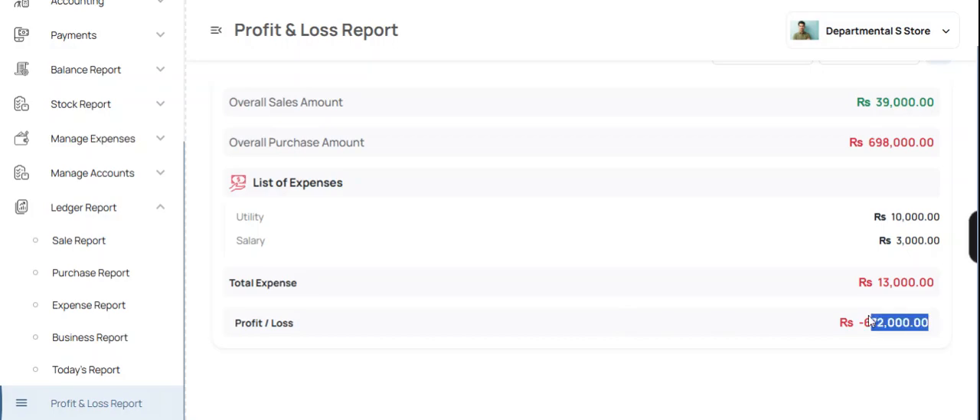
Step: Return to the dashboard to view the business overview metrics
{"action": "scroll", "coordinate": [118, 159], "scroll_direction": "up", "scroll_amount": 5}
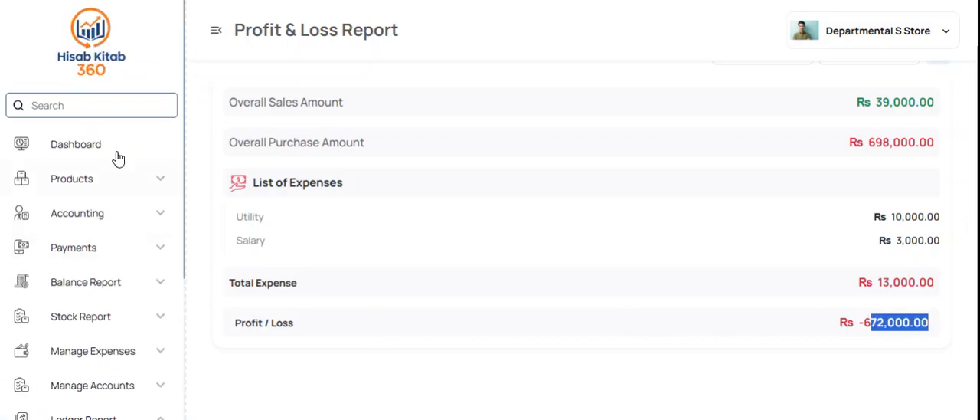
{"action": "left_click", "coordinate": [72, 153]}
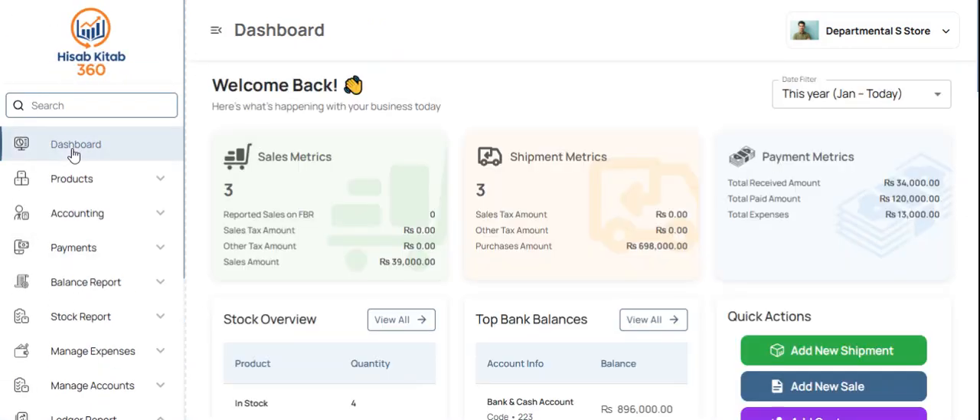